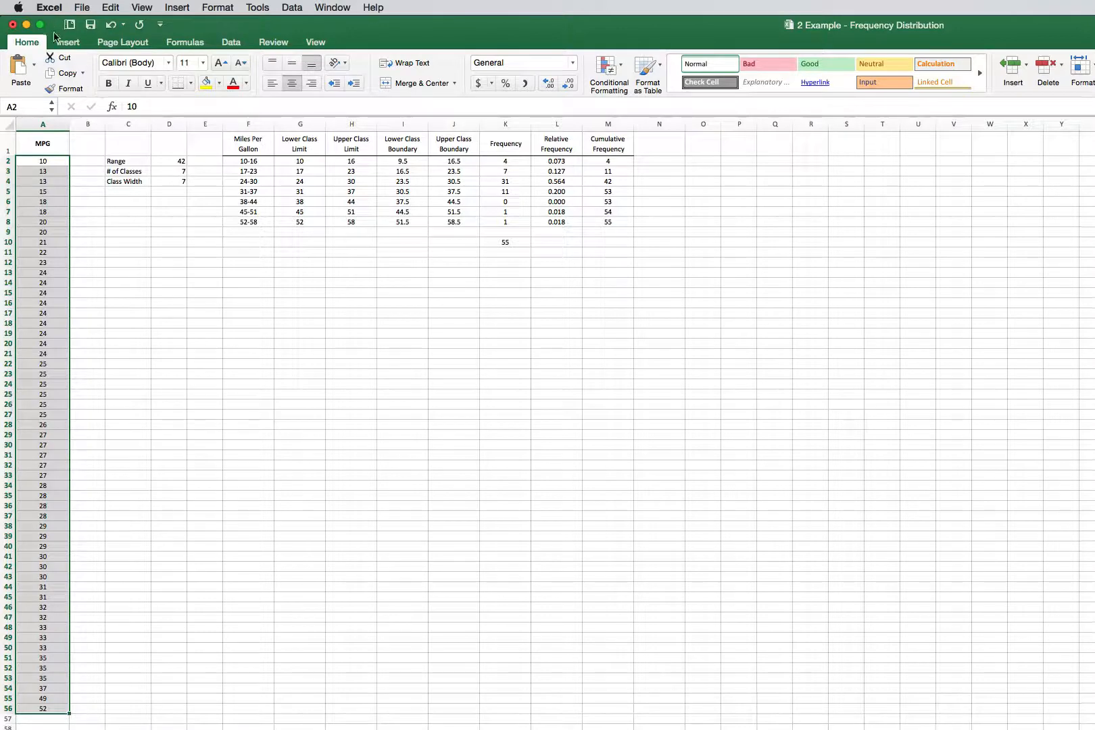
Insert a clustered column chart of the raw MPG data in A2:A56, then place it enlarged below the class-width figures
click(67, 44)
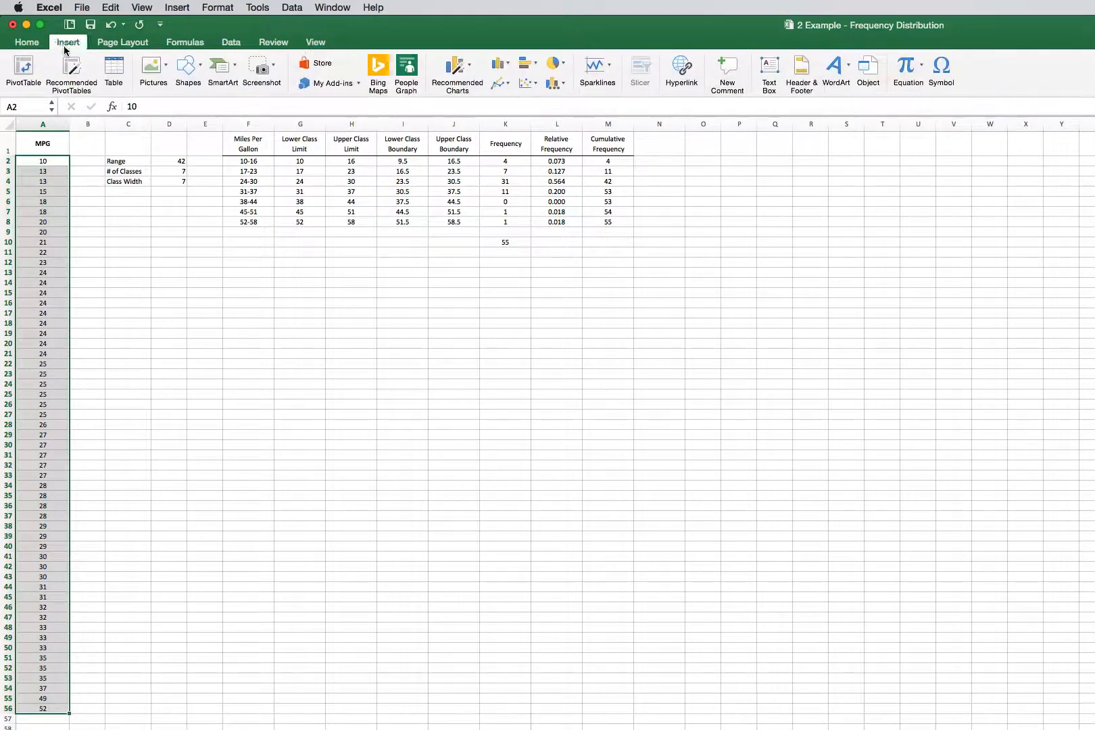
click(68, 44)
click(69, 45)
click(500, 65)
click(519, 94)
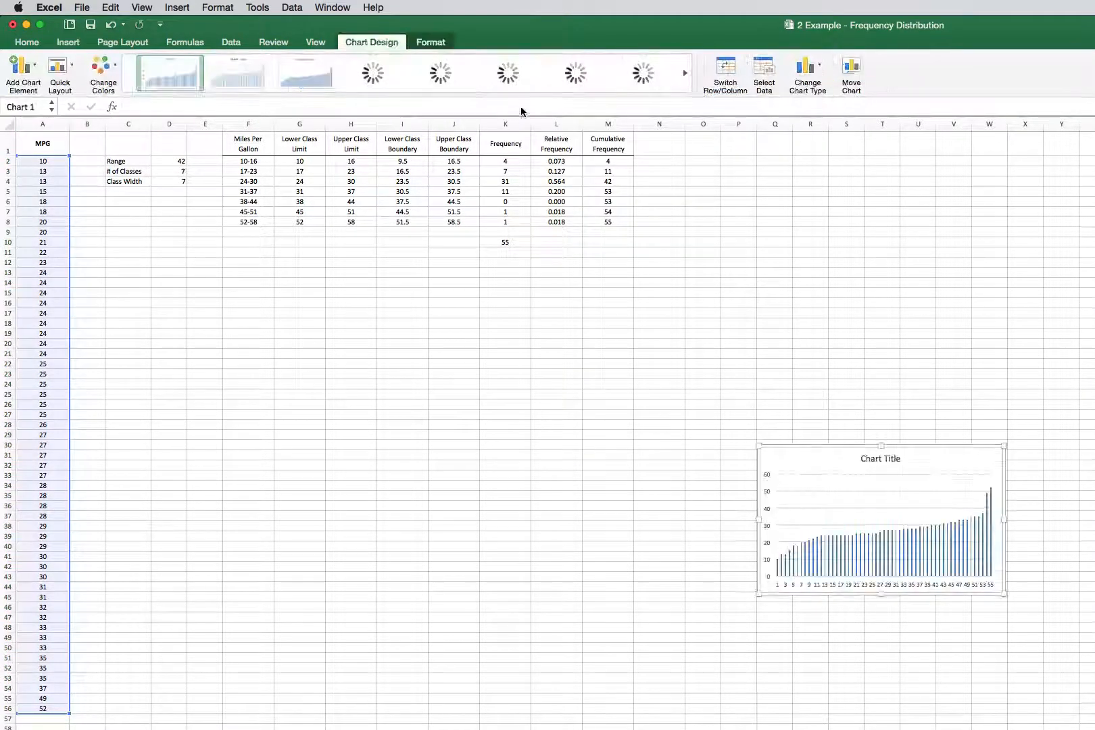
drag(806, 464, 162, 268)
drag(359, 396, 450, 438)
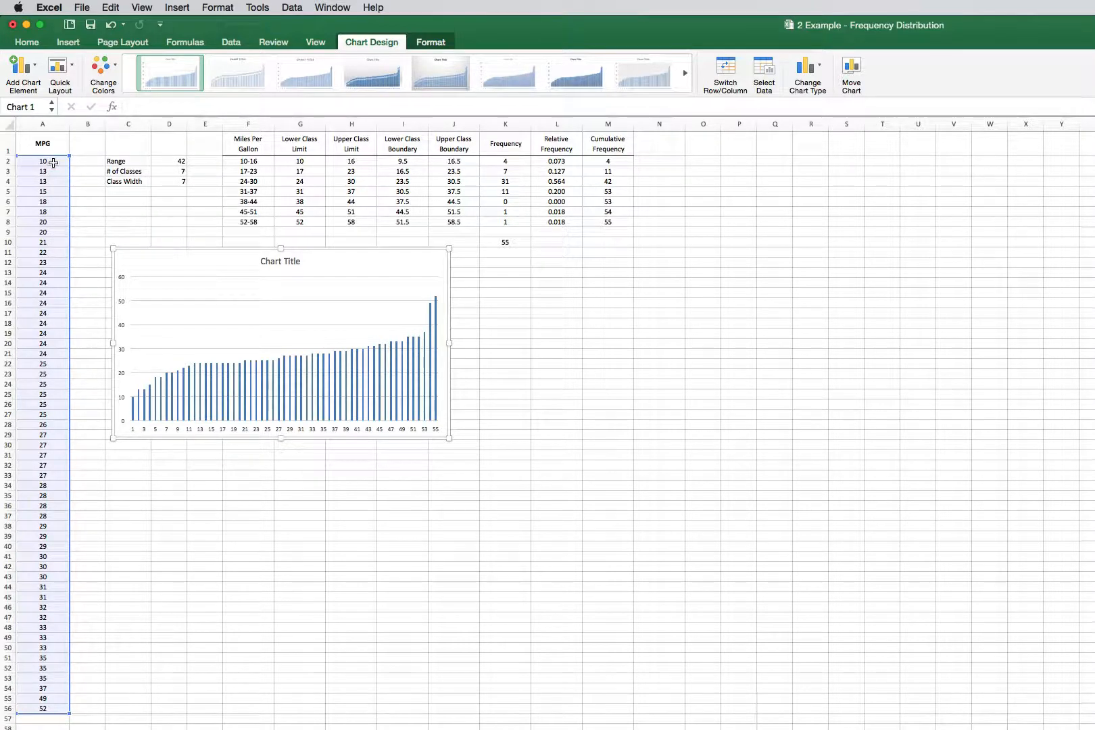
Delete the column chart built from the raw MPG data and clear the data selection
mouse_move(134, 415)
key(Delete)
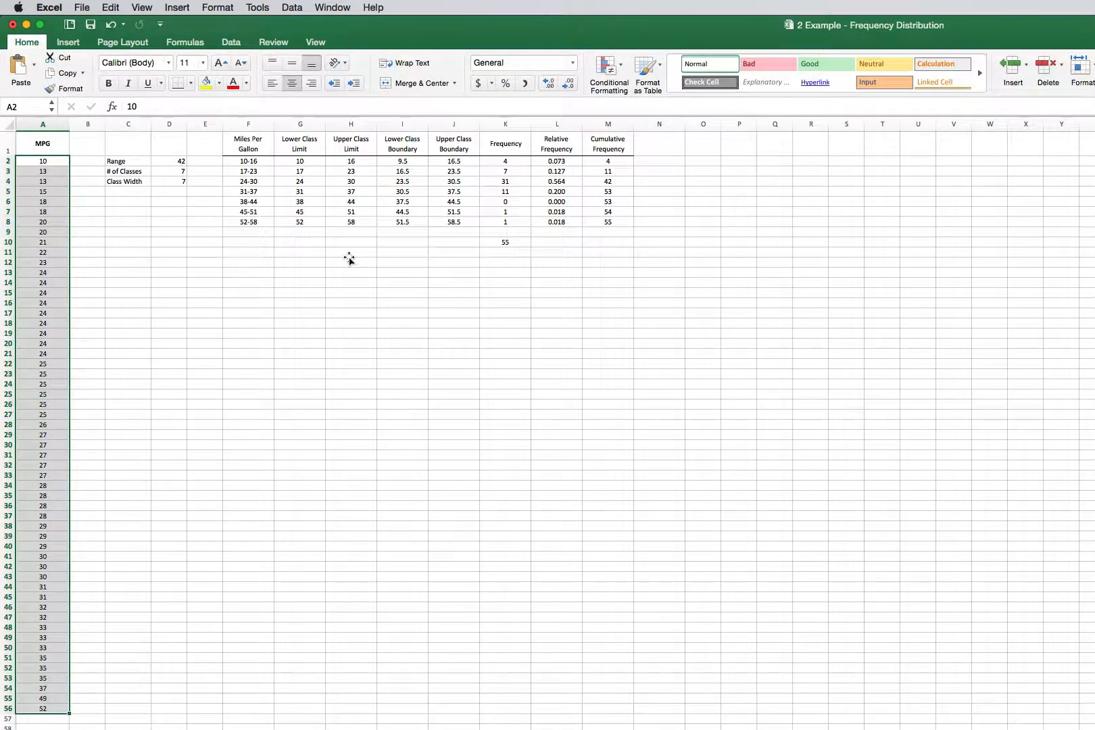
click(196, 280)
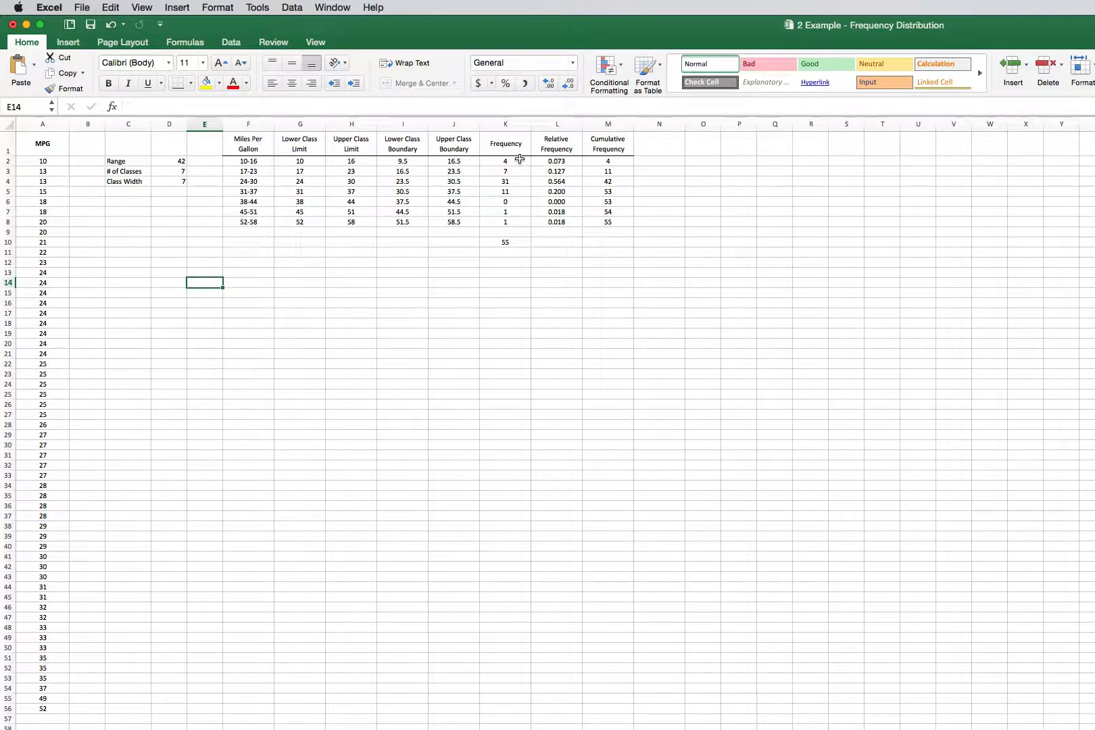
Insert a clustered column chart of the Frequency values in K2:K8 and place it below the frequency table
drag(518, 160, 519, 218)
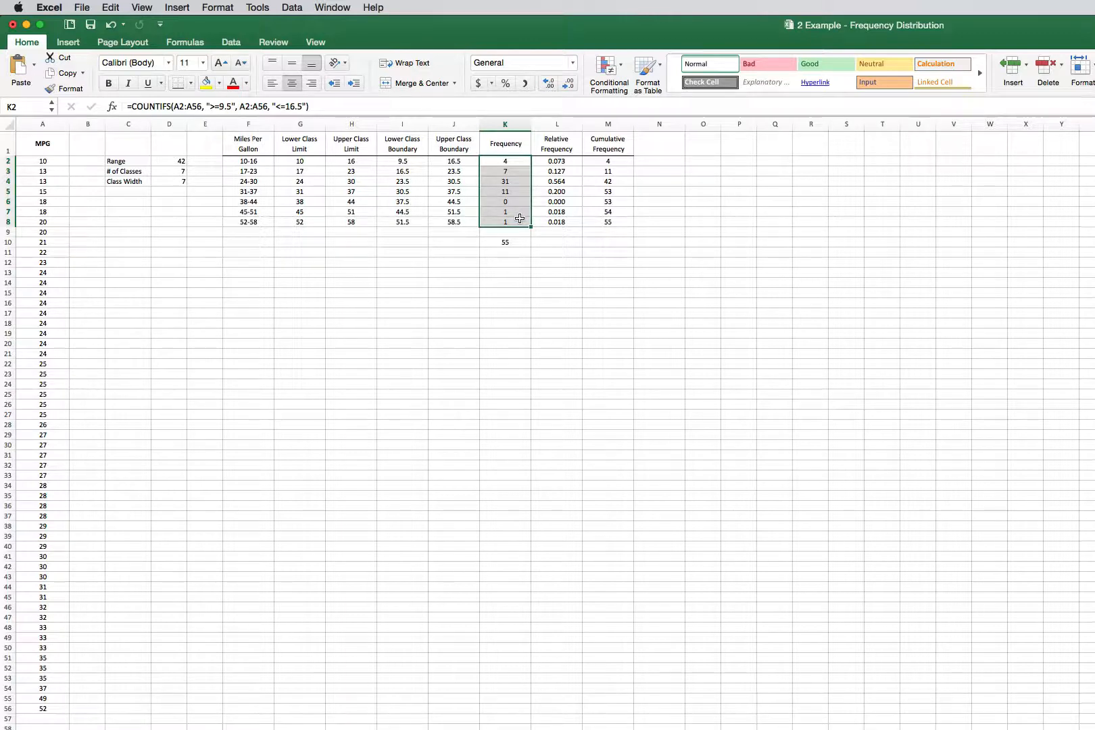
click(517, 163)
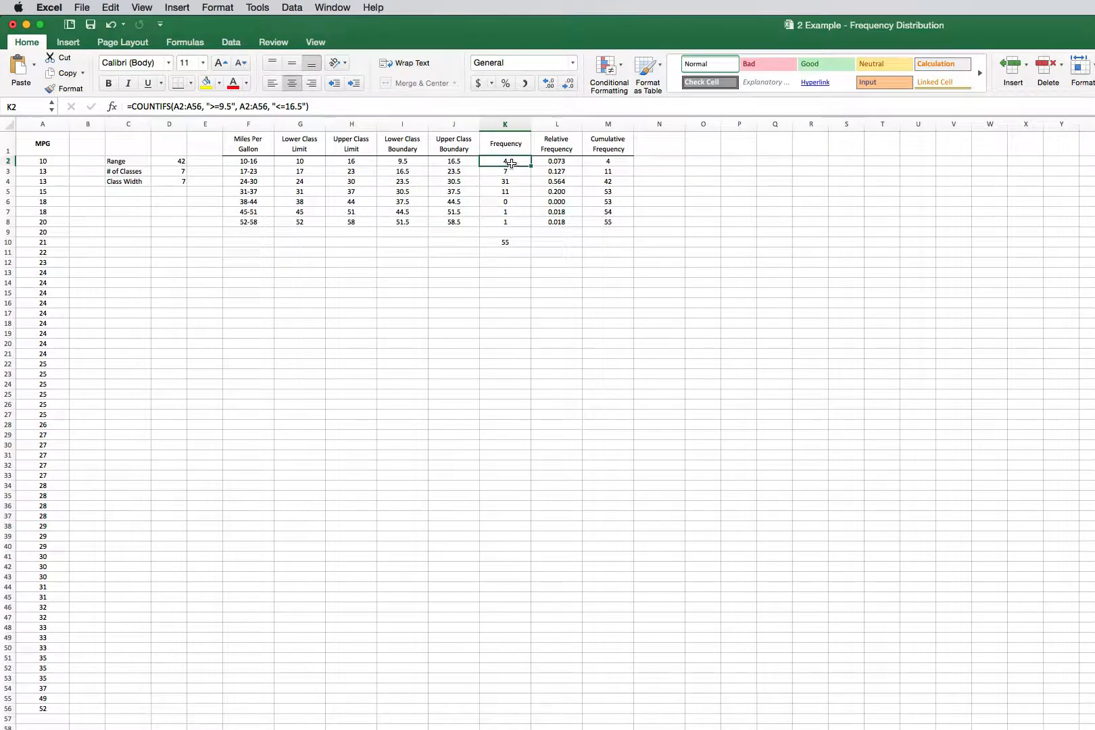
drag(511, 164, 507, 223)
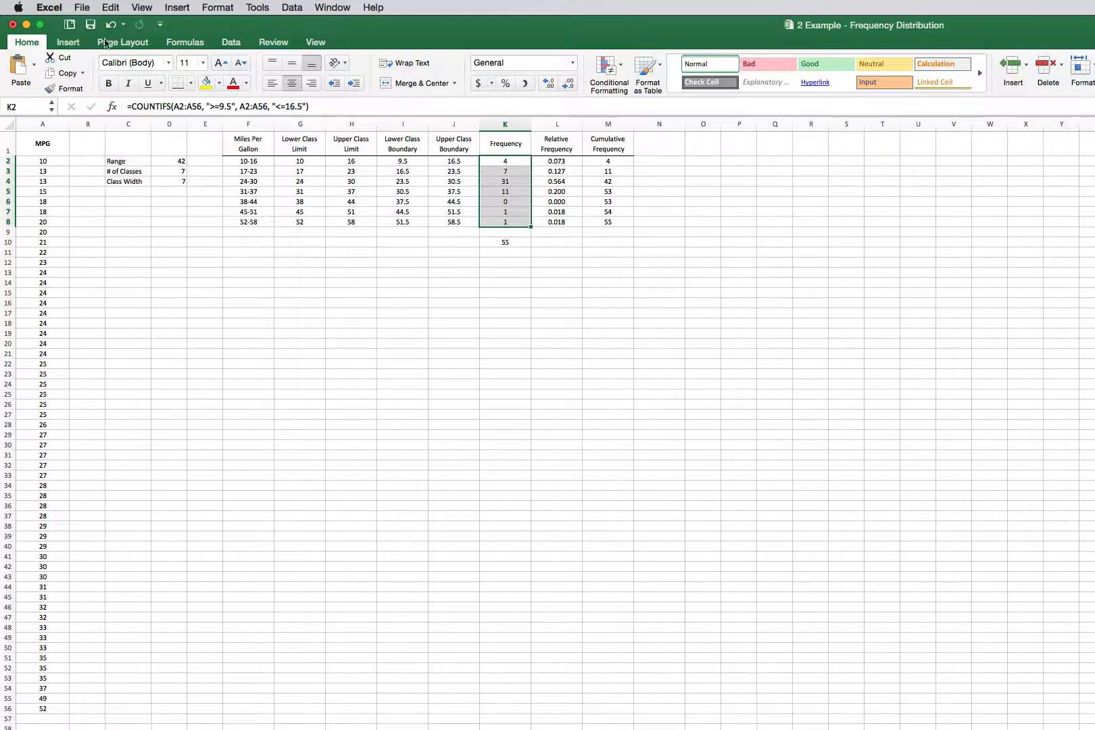
click(70, 43)
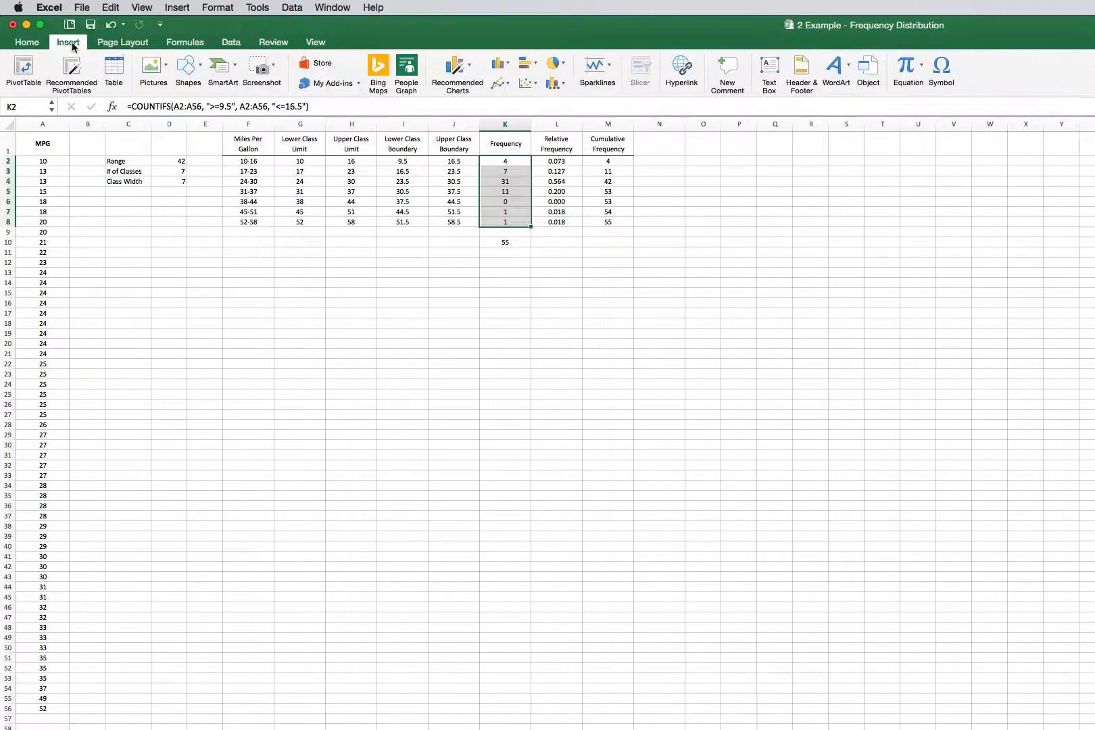
click(498, 64)
click(519, 103)
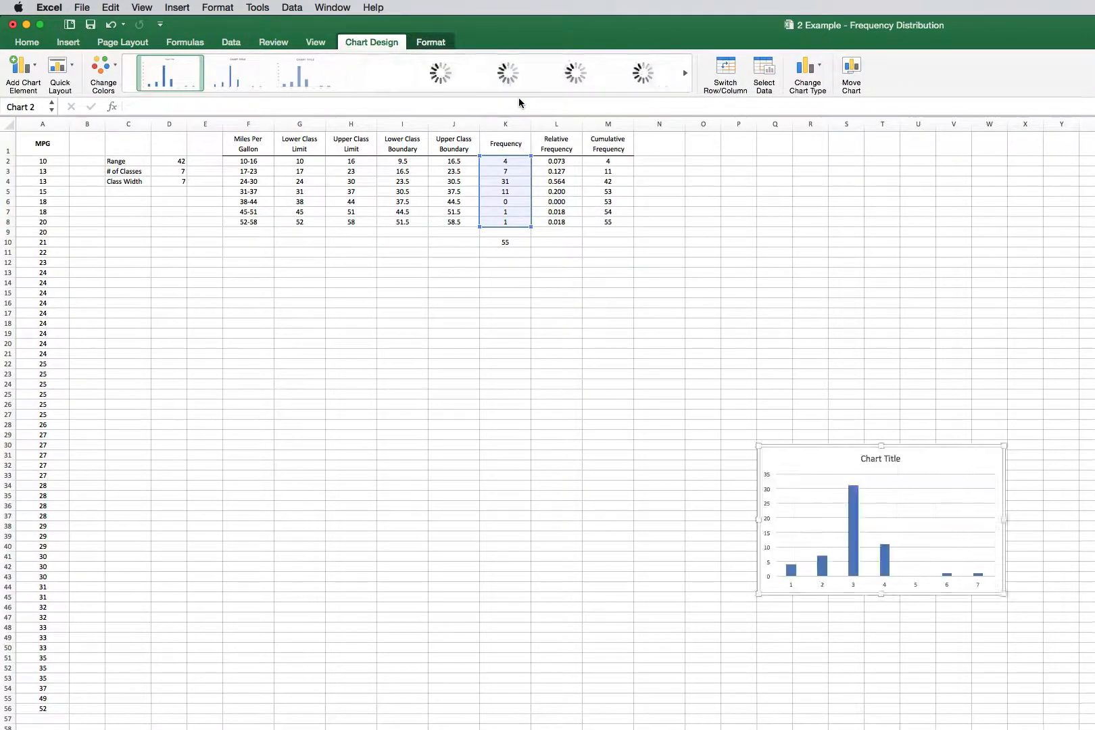
drag(785, 460, 156, 261)
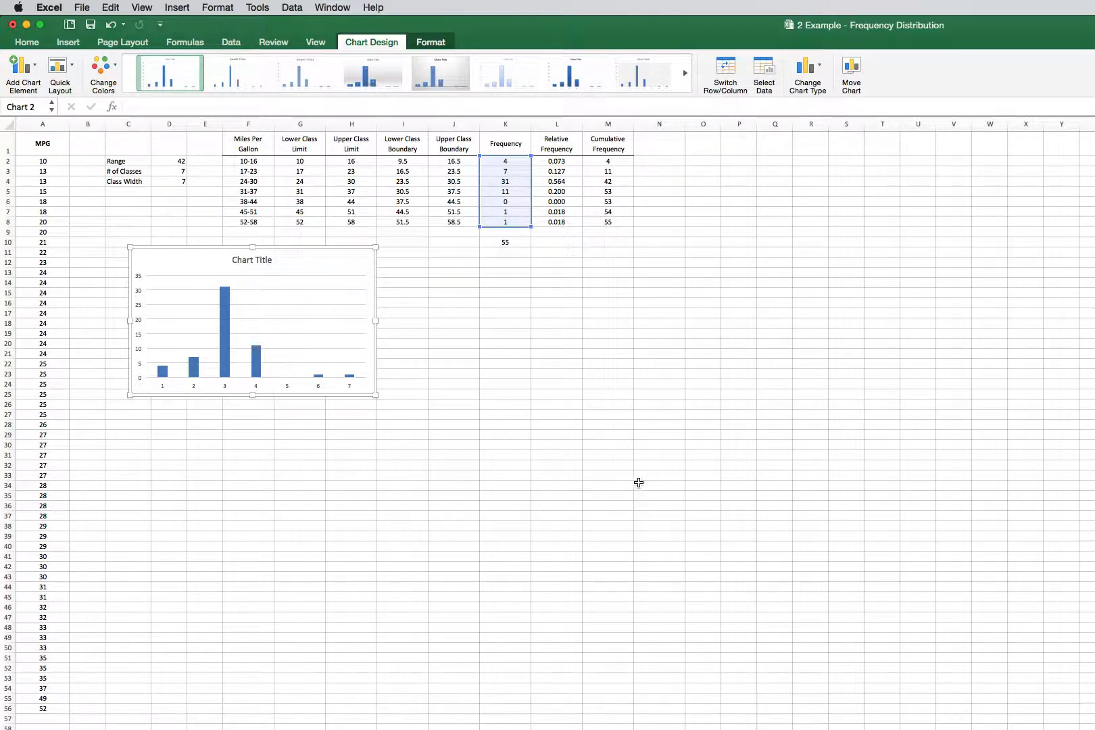
Change the frequency chart's title to MPG
click(271, 260)
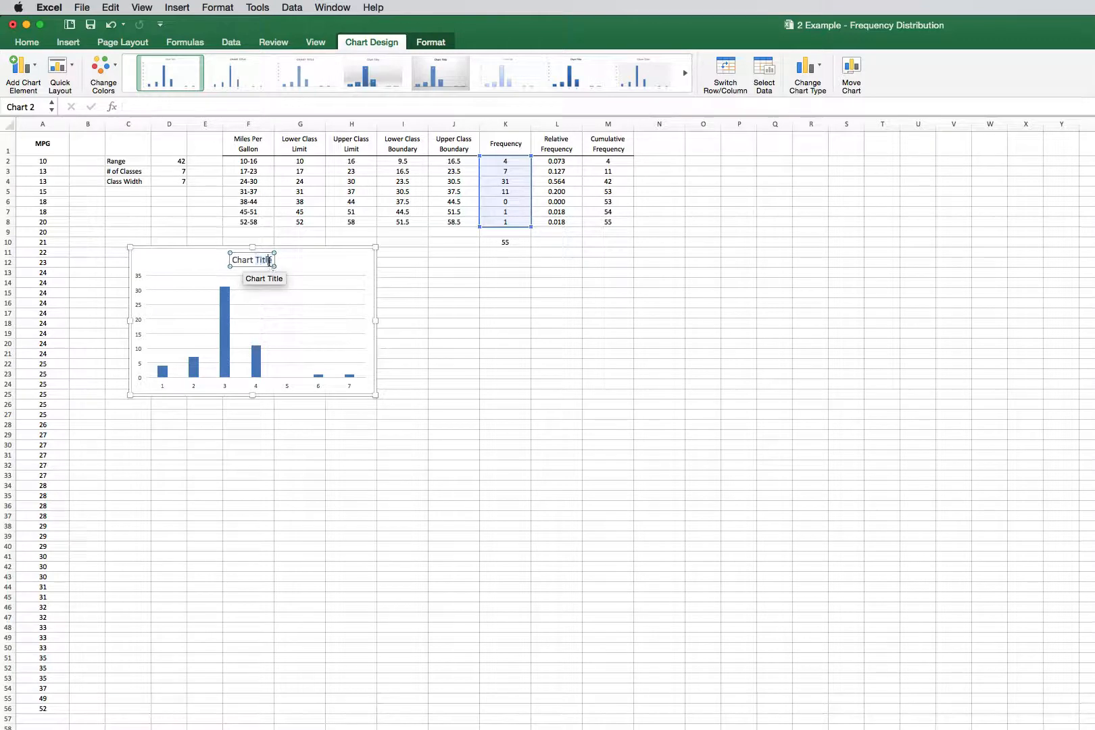
drag(273, 261, 227, 262)
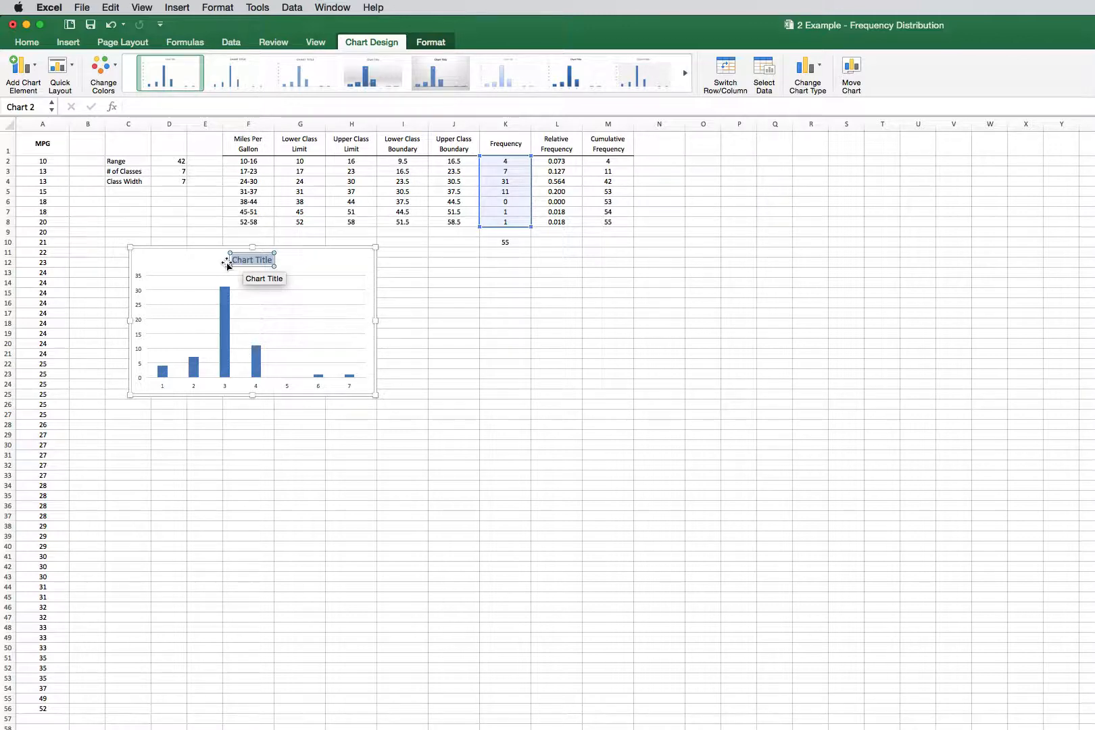
text(MPG)
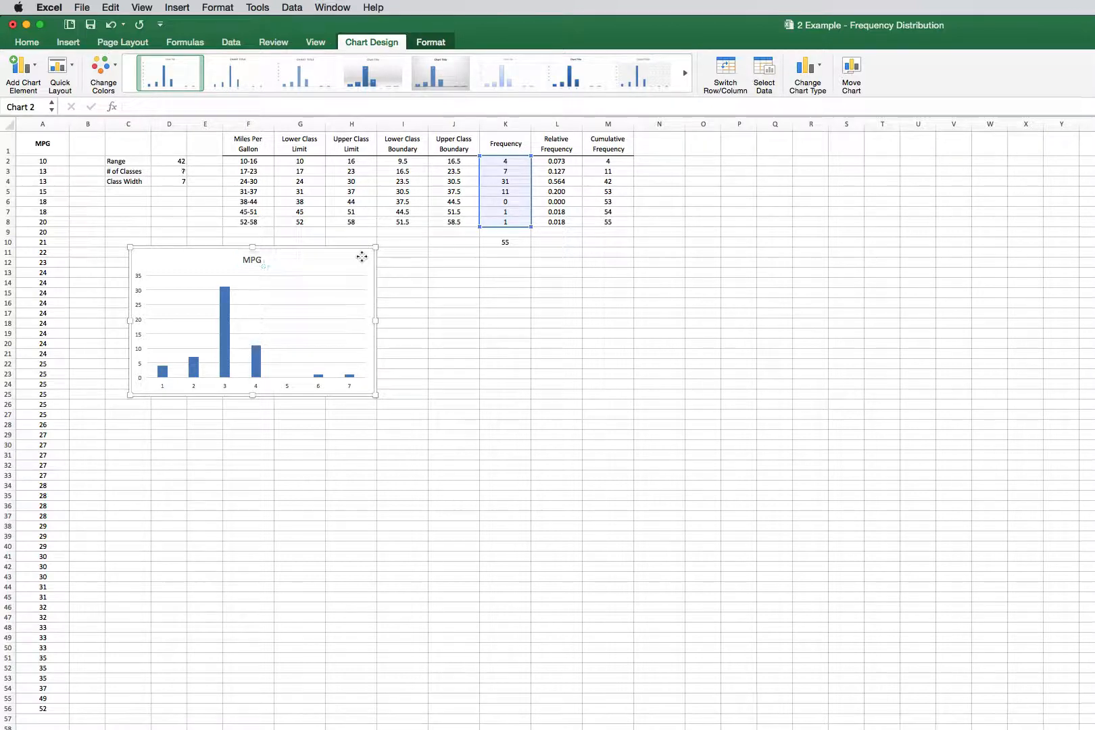
click(457, 272)
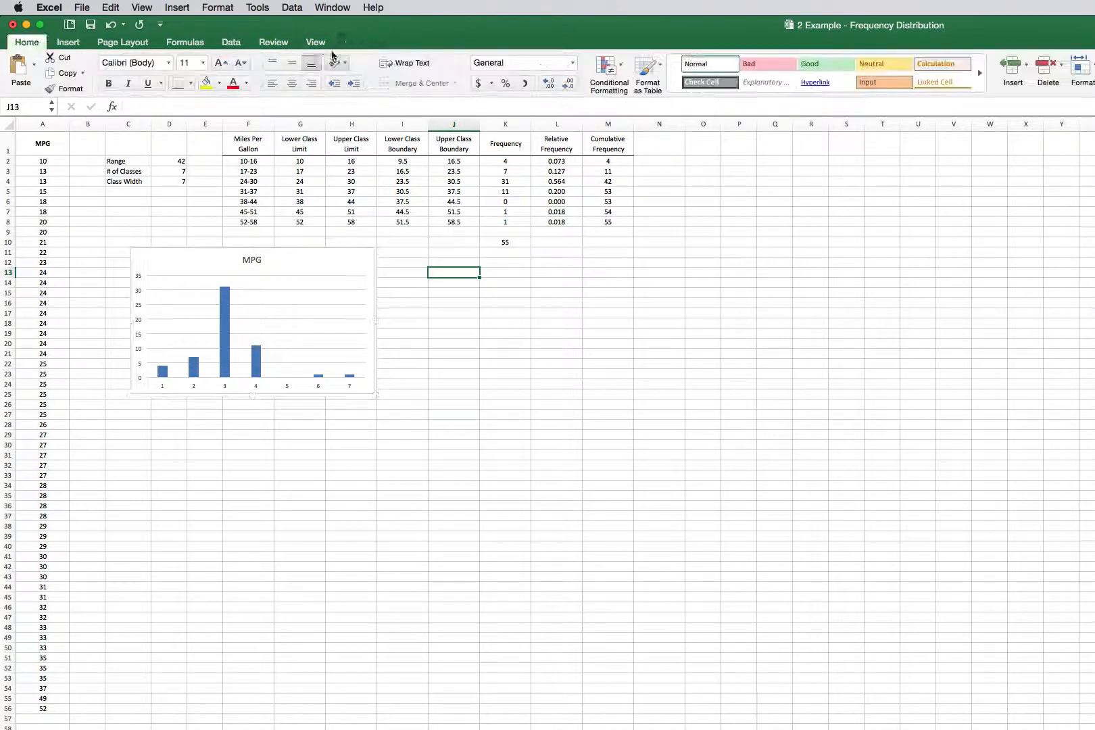
Add a primary horizontal axis title reading MPG to the frequency chart
click(318, 267)
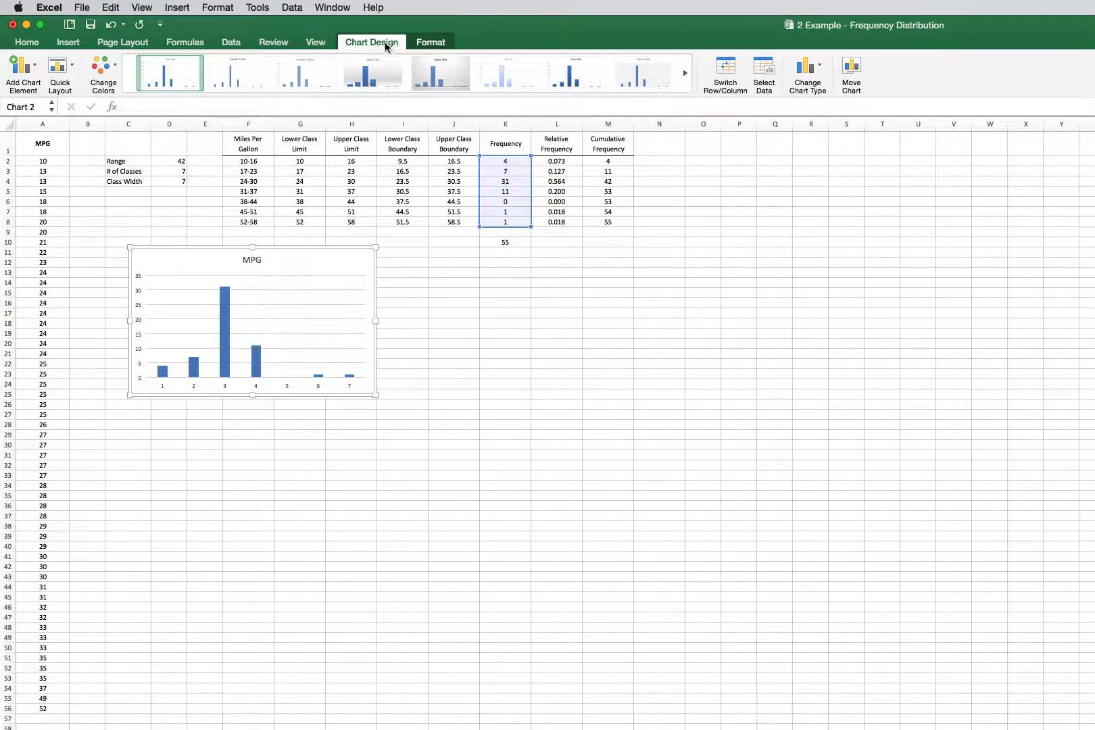
click(25, 77)
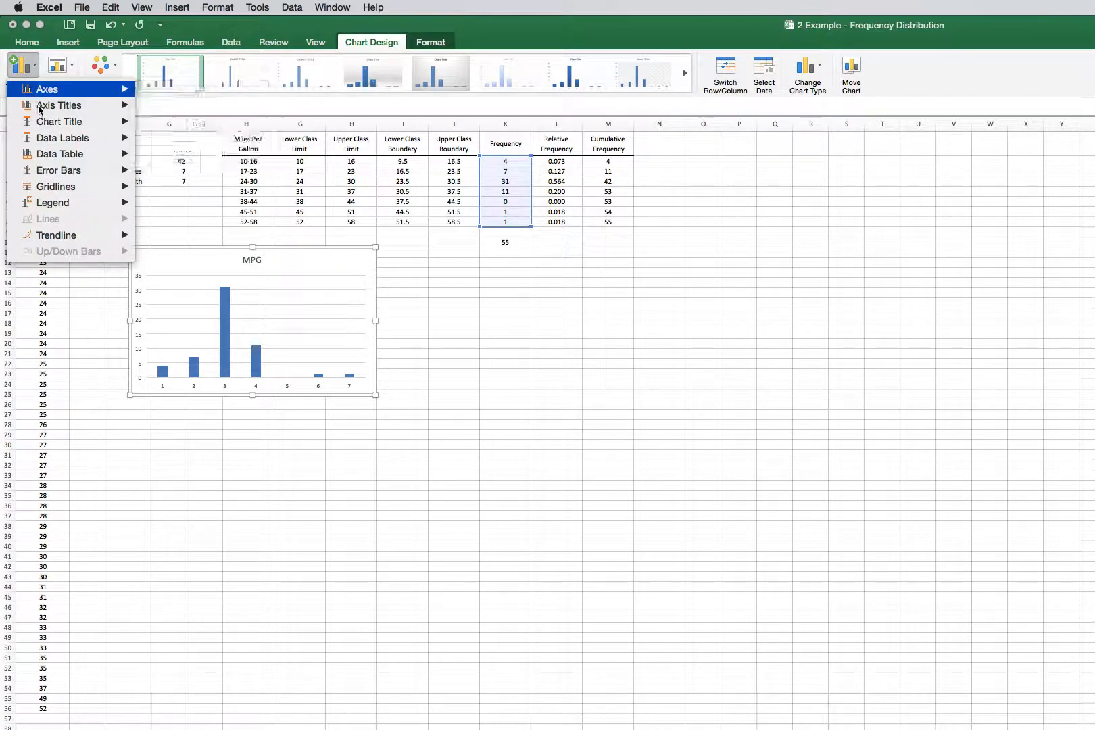
mouse_move(44, 111)
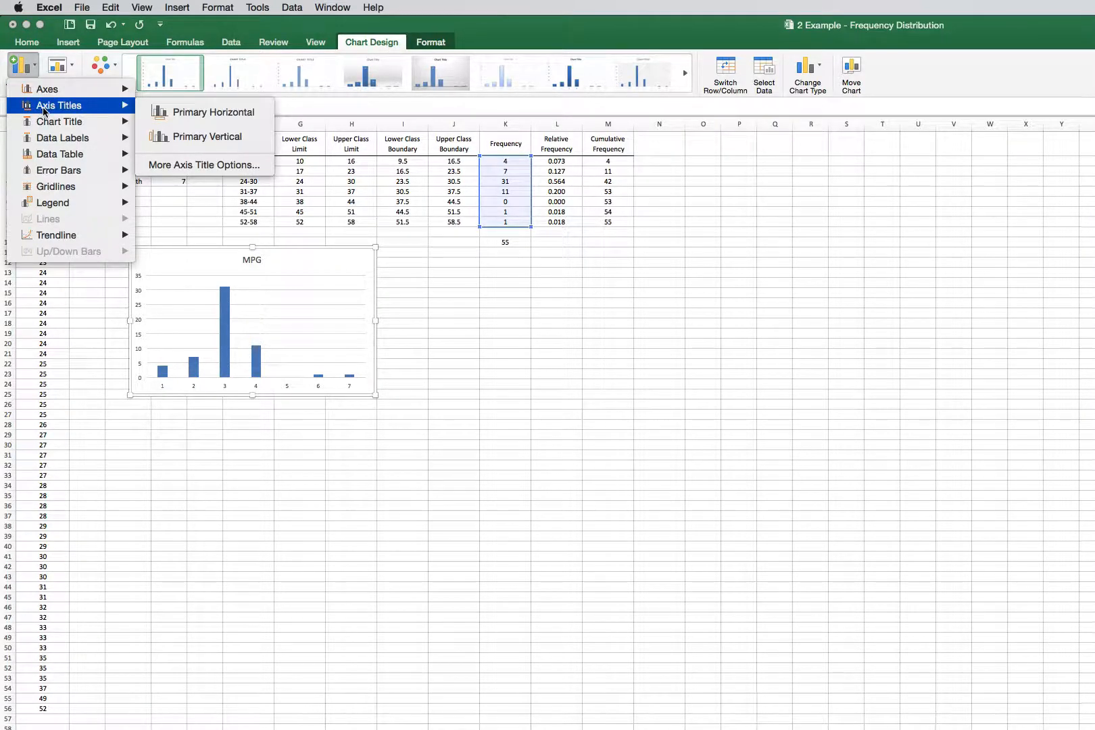
click(225, 122)
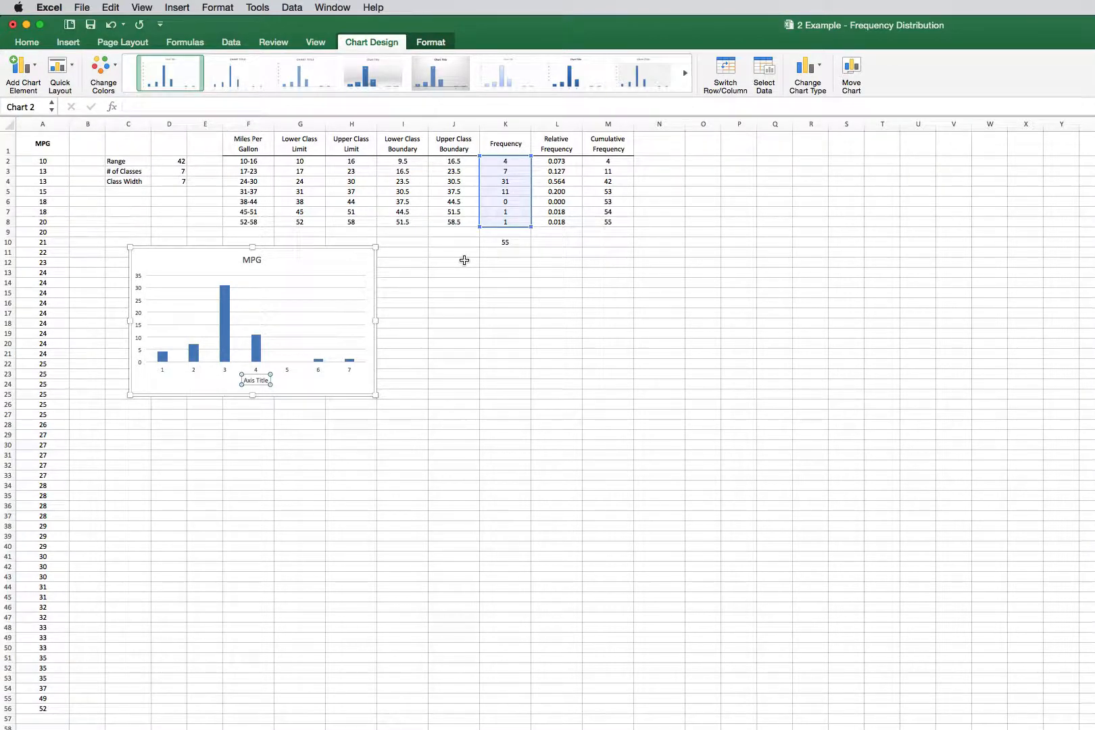
text(MG)
key(BackSpace)
key(BackSpace)
text(MPG)
key(Return)
key(BackSpace)
Add a primary vertical axis title reading Frequency to the chart
click(19, 66)
mouse_move(43, 108)
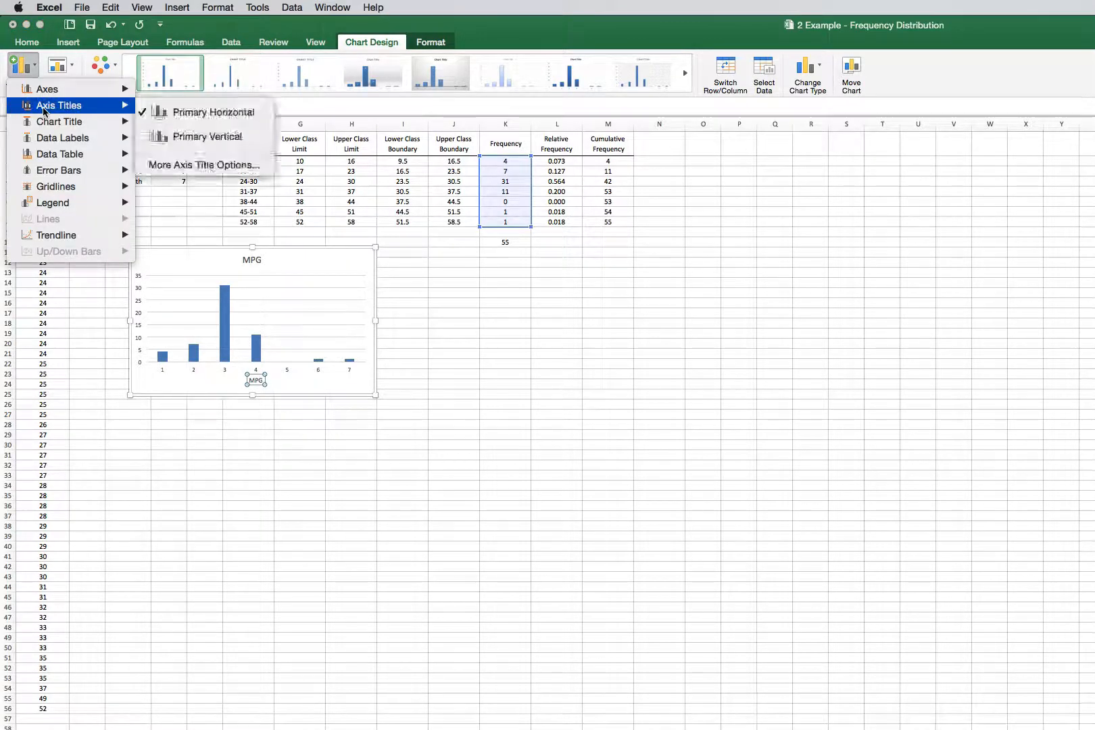
click(223, 135)
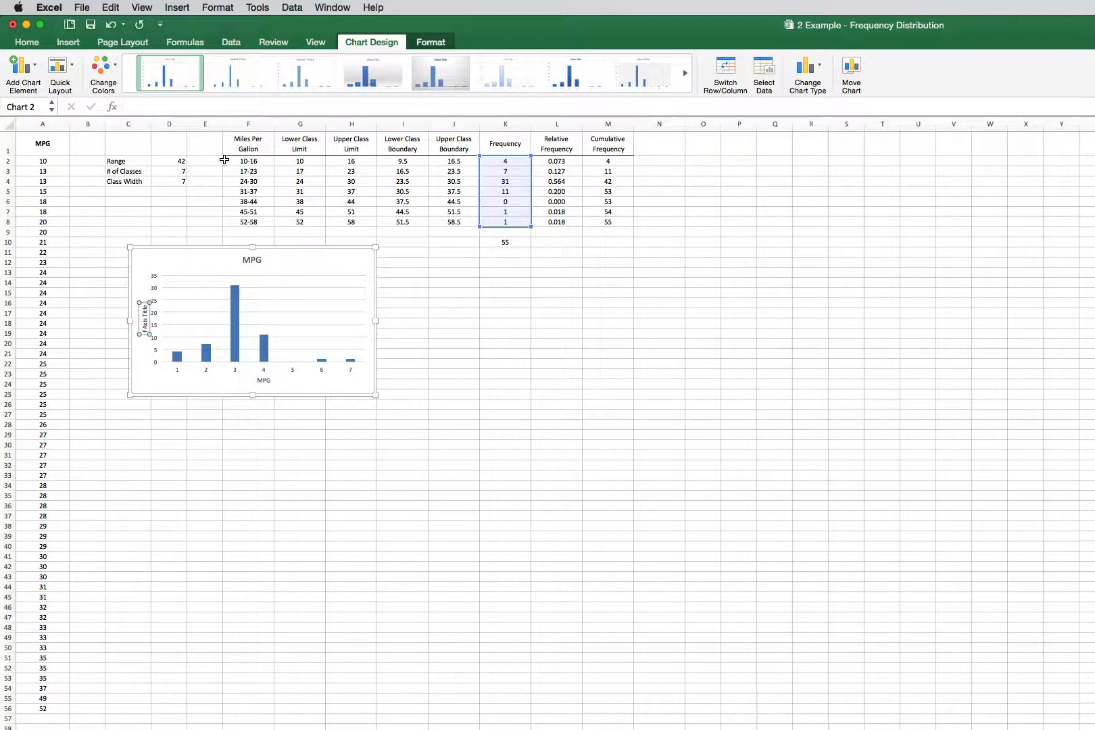
key(shift+Right)
key(shift+Right)
key(shift+Right)
key(shift+Right)
key(shift+Right)
key(shift+Right)
key(shift+Right)
key(shift+Right)
key(shift+Right)
key(shift+Right)
text(requency)
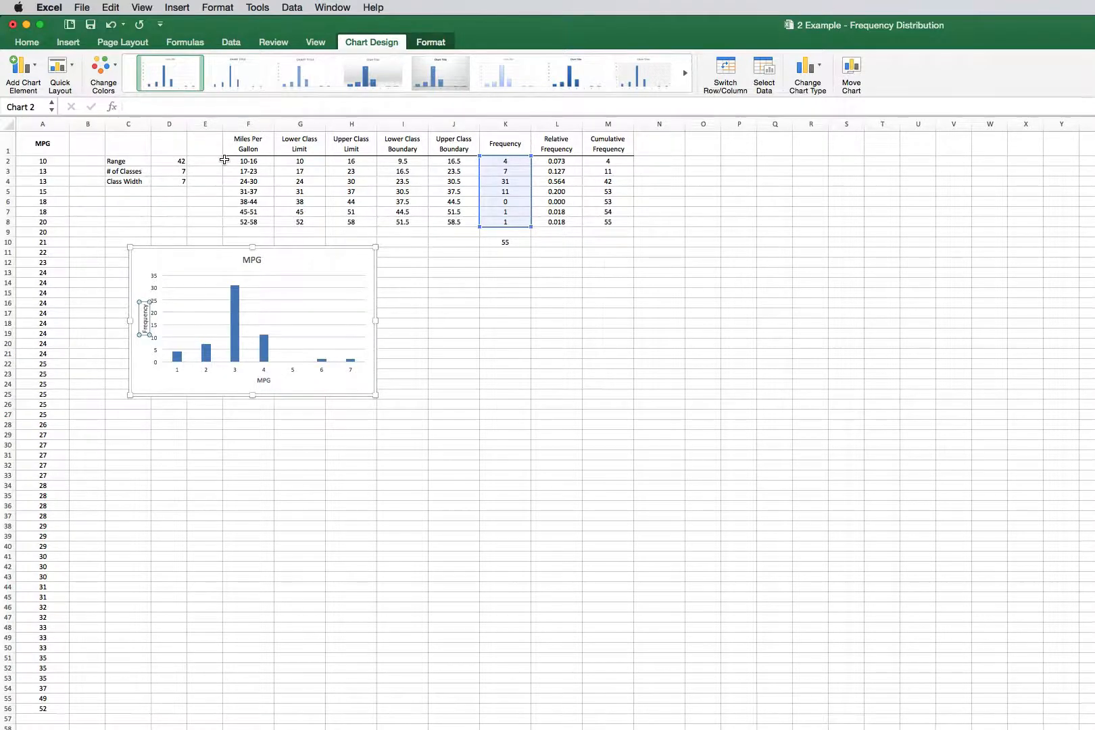
Set the chart's horizontal category axis labels to the Miles Per Gallon classes in F2:F8
scroll(224, 160, right, 1)
scroll(291, 453, down, 1)
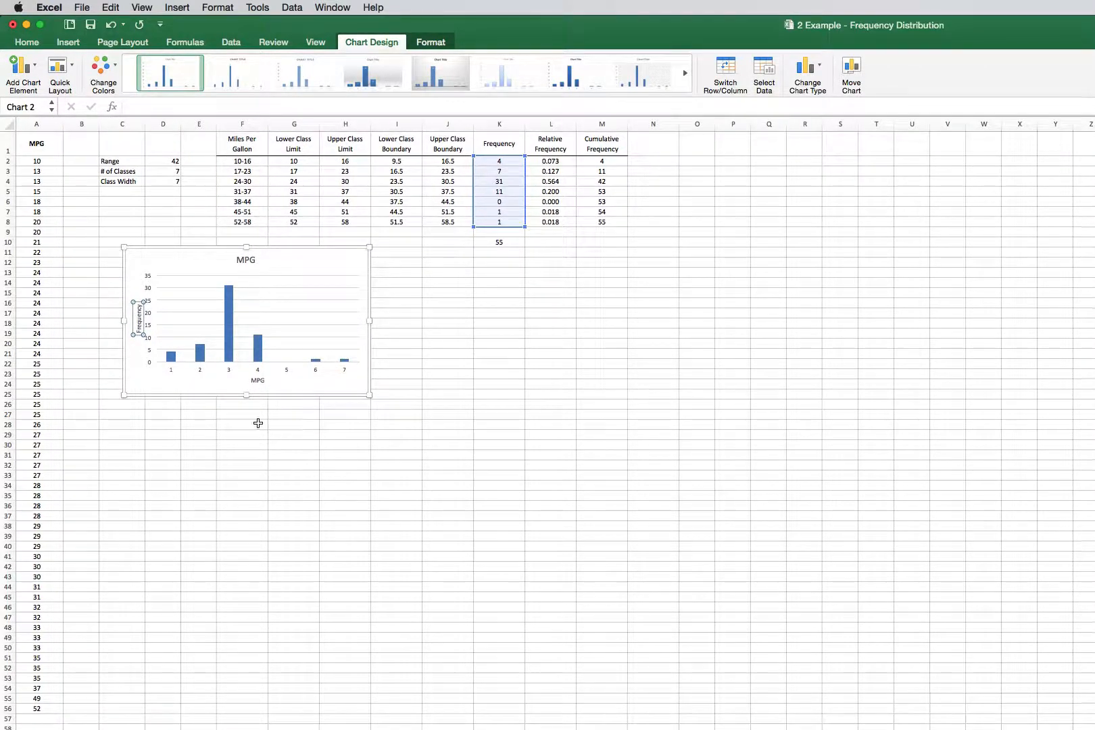
click(181, 371)
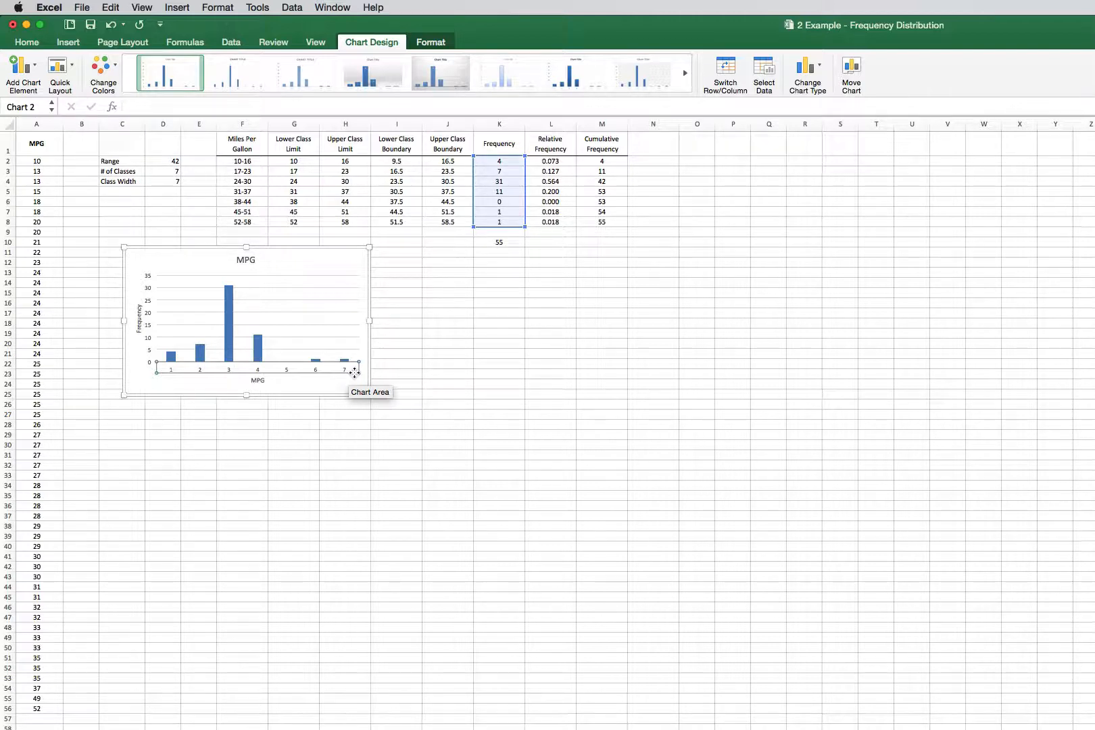
scroll(354, 373, left, 1)
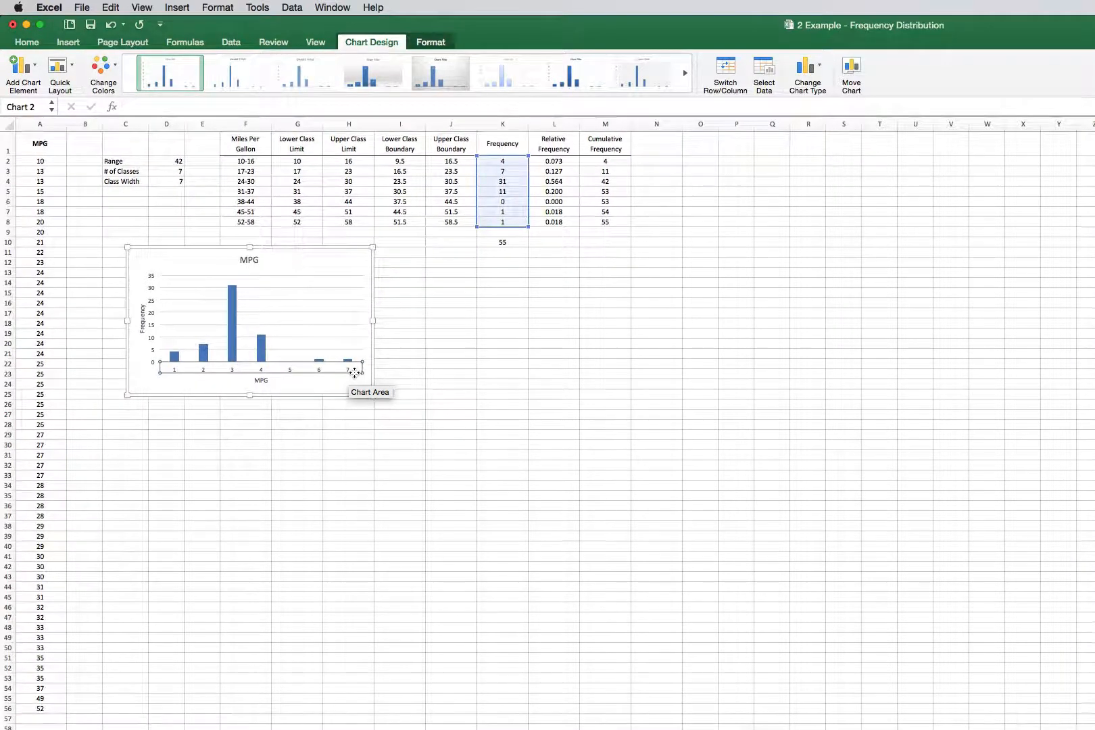
scroll(354, 373, right, 1)
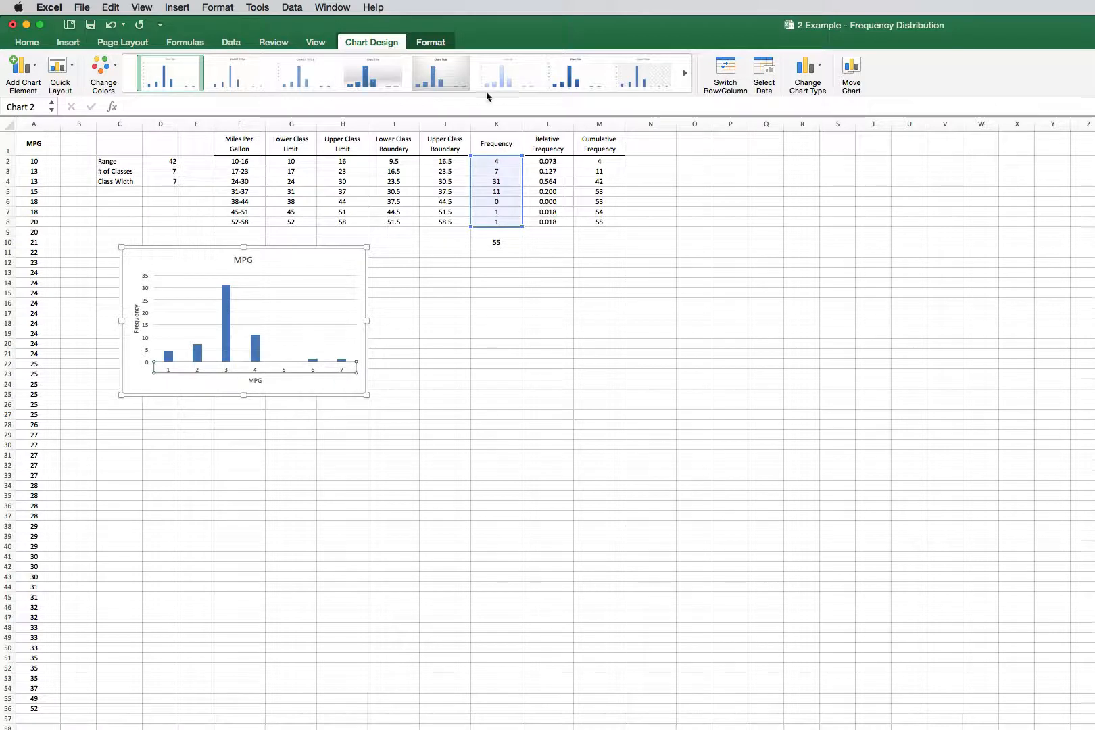
click(297, 370)
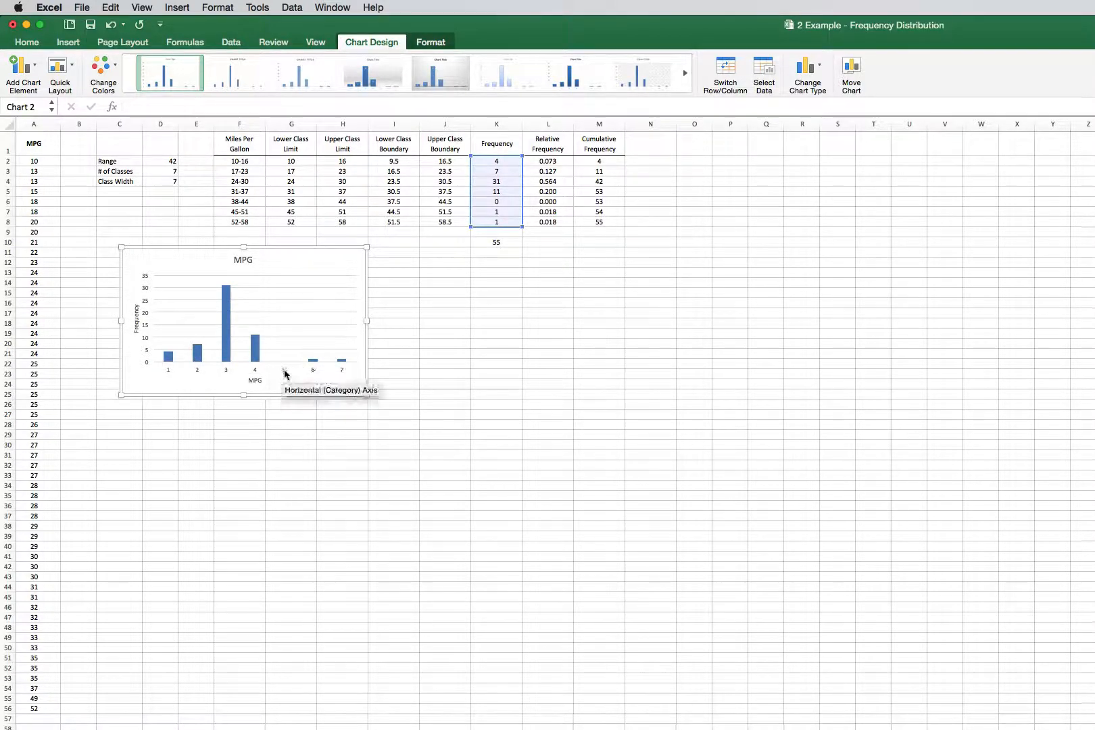
right_click(288, 373)
click(282, 369)
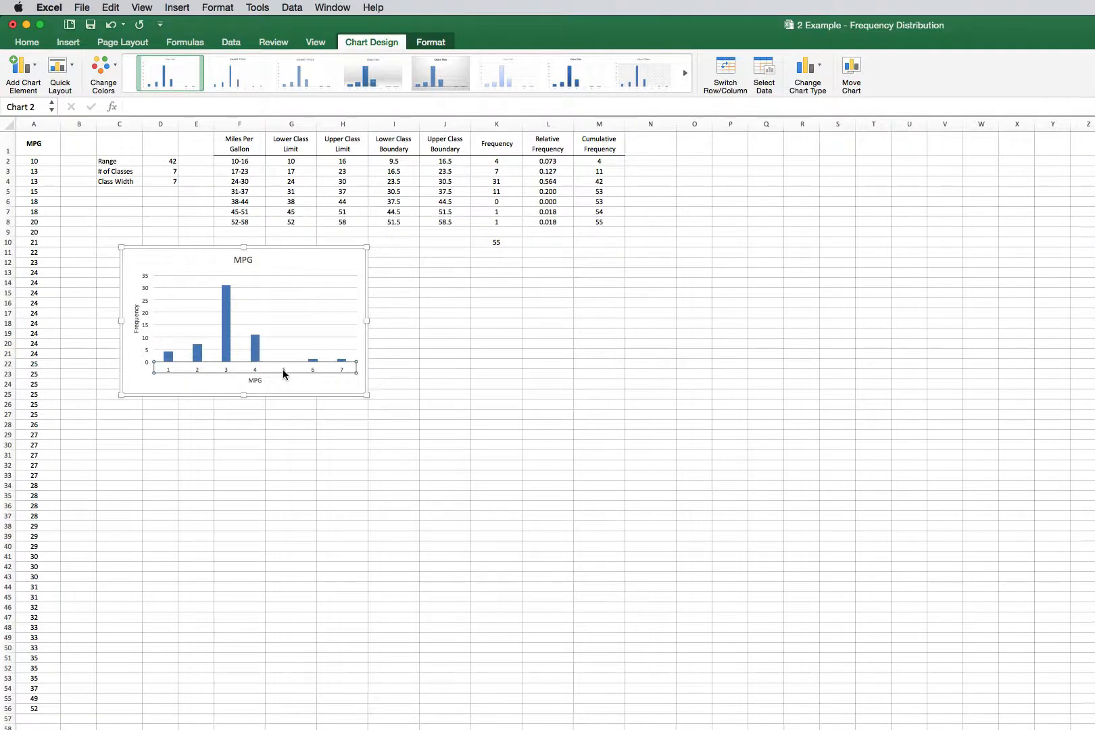
right_click(283, 370)
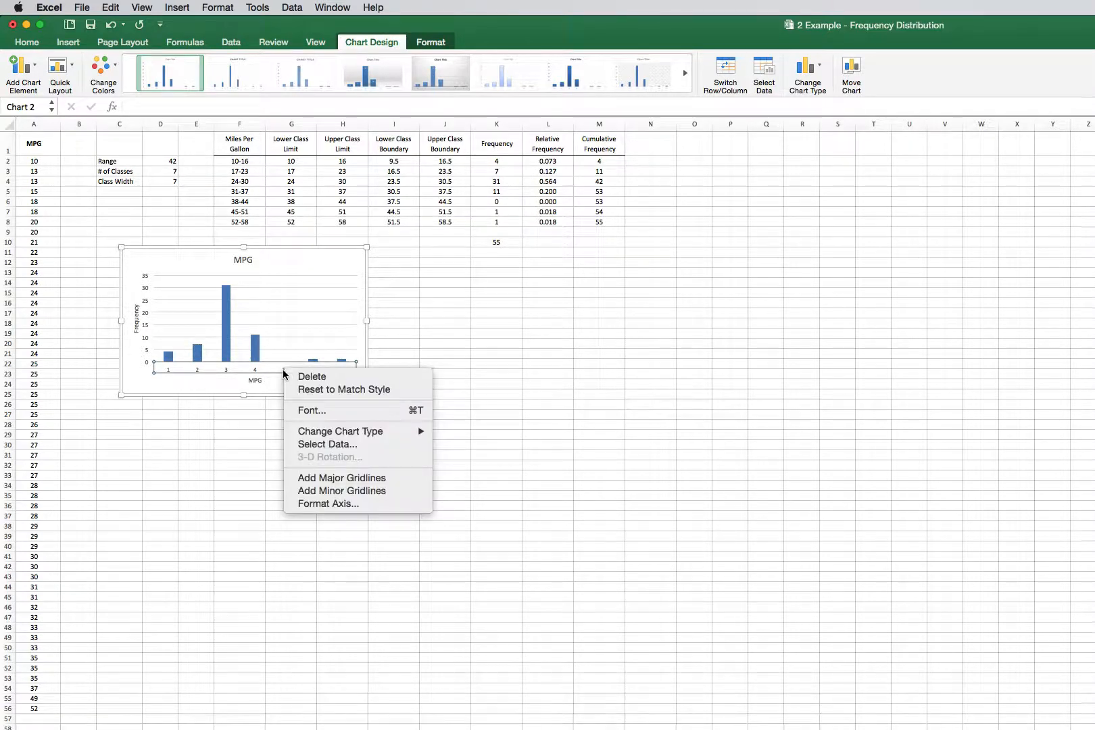
click(362, 445)
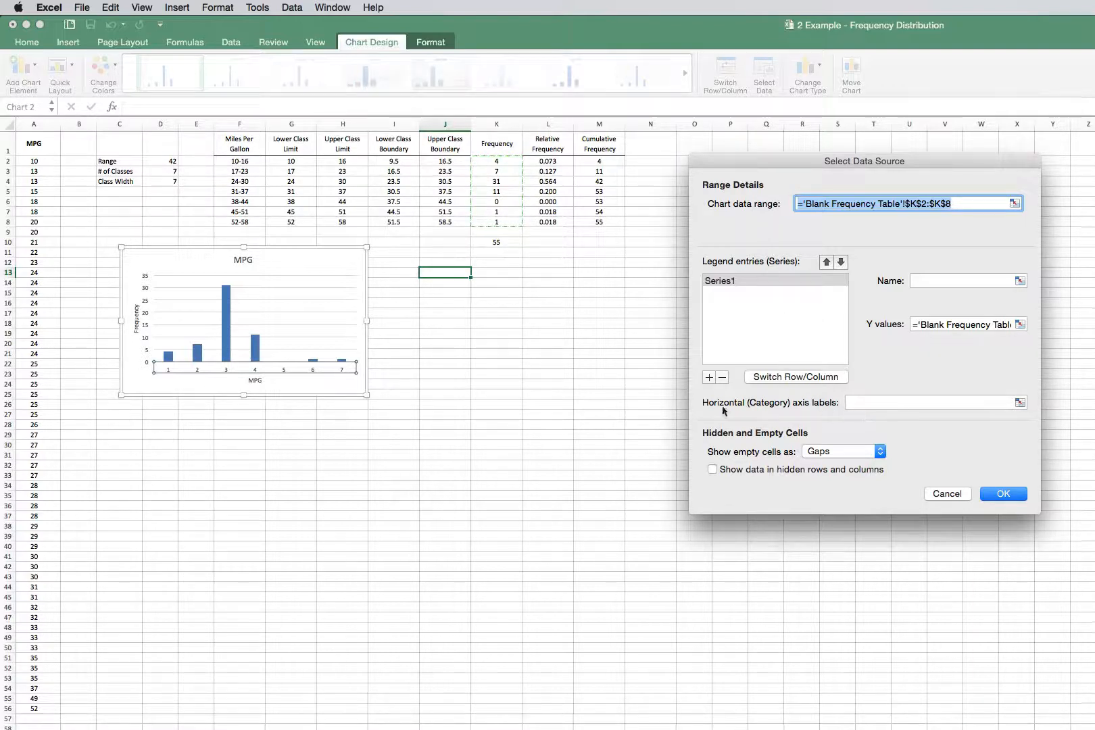
click(862, 403)
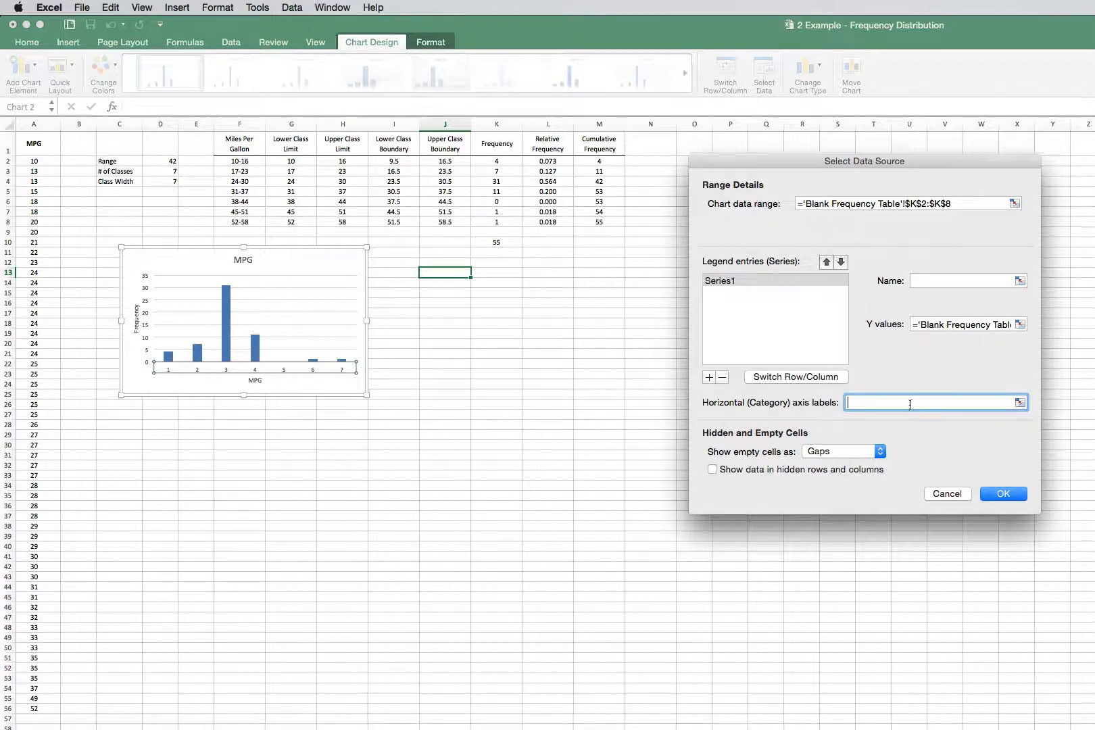
drag(255, 164, 253, 221)
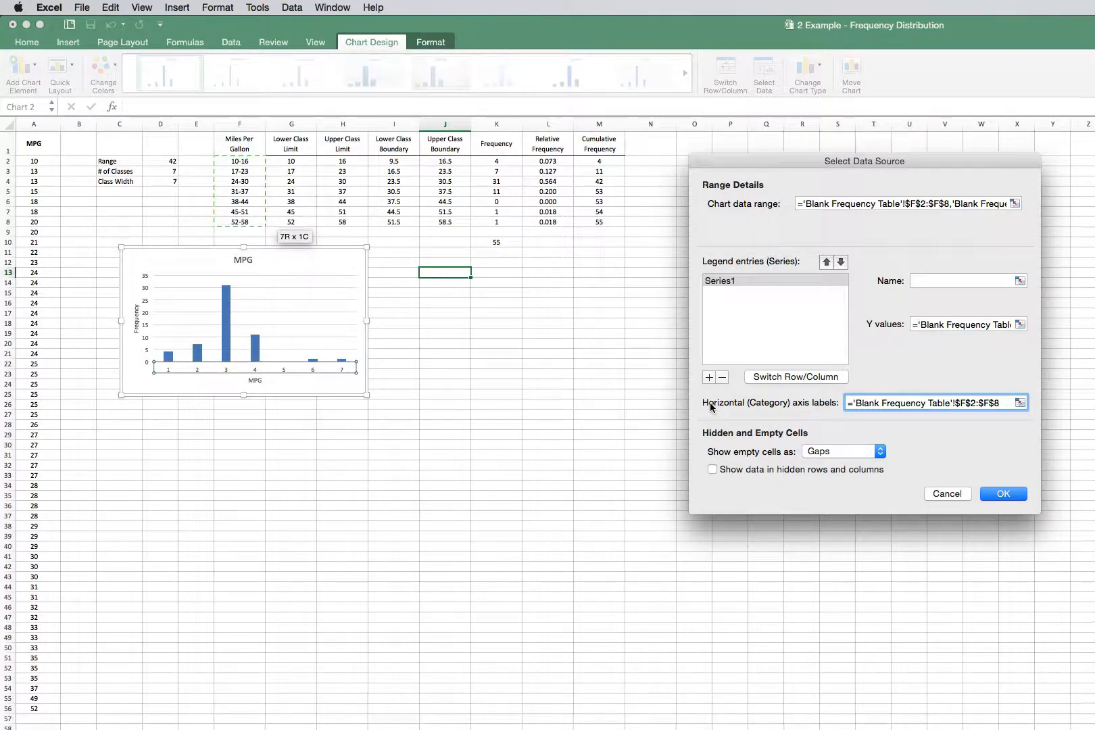
click(1002, 494)
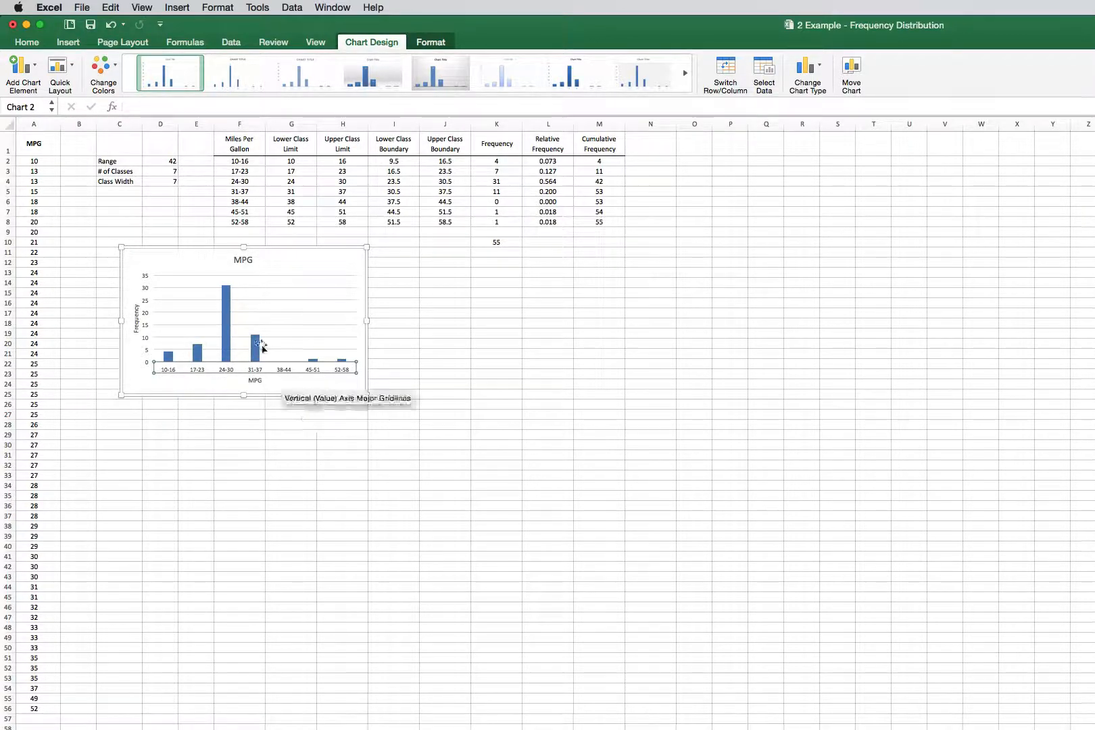
click(226, 329)
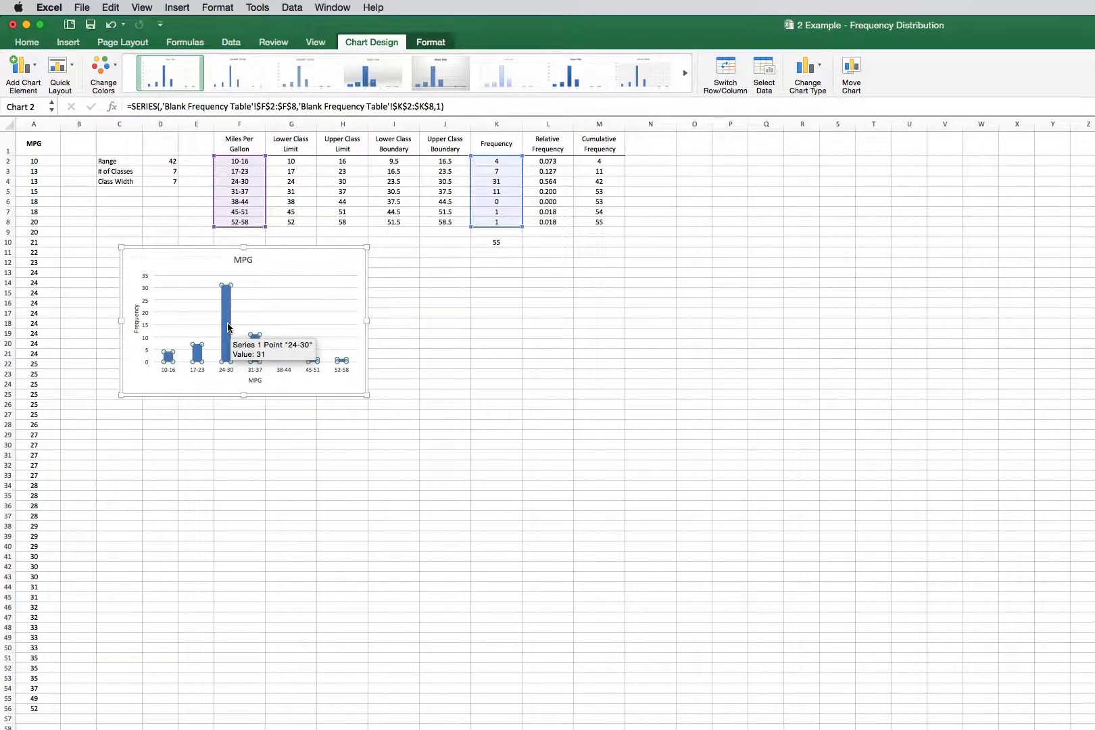
click(292, 423)
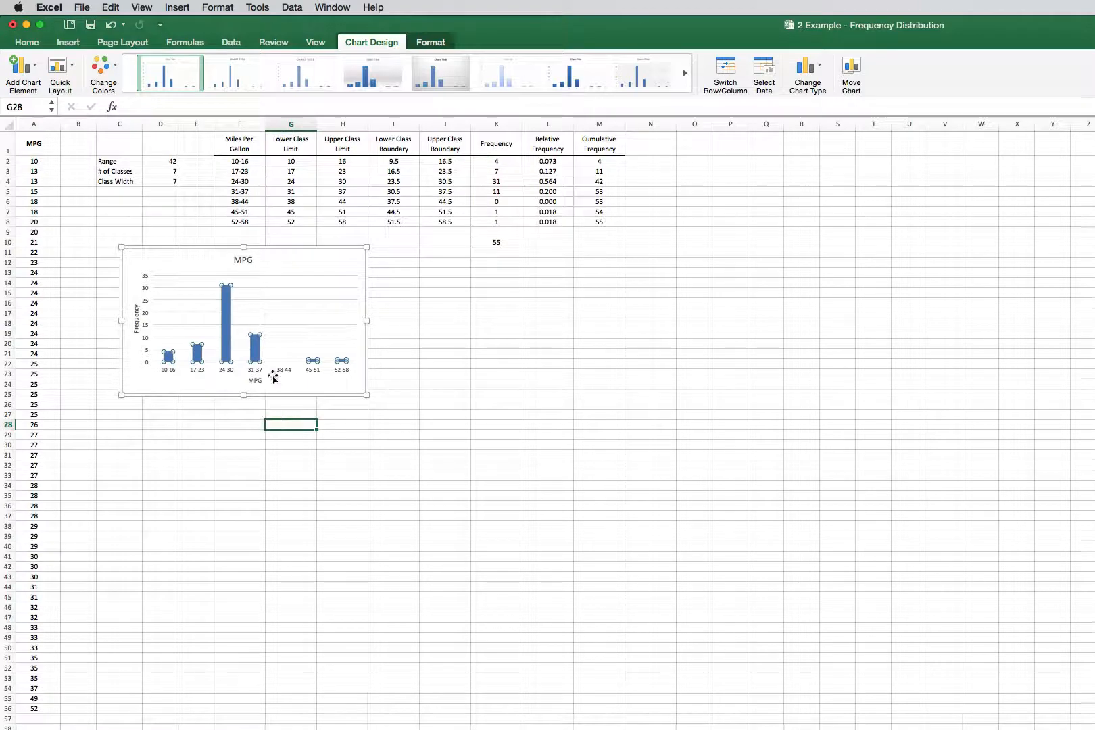
Remove the gaps between the columns of the MPG frequency chart so the bars touch
mouse_move(256, 357)
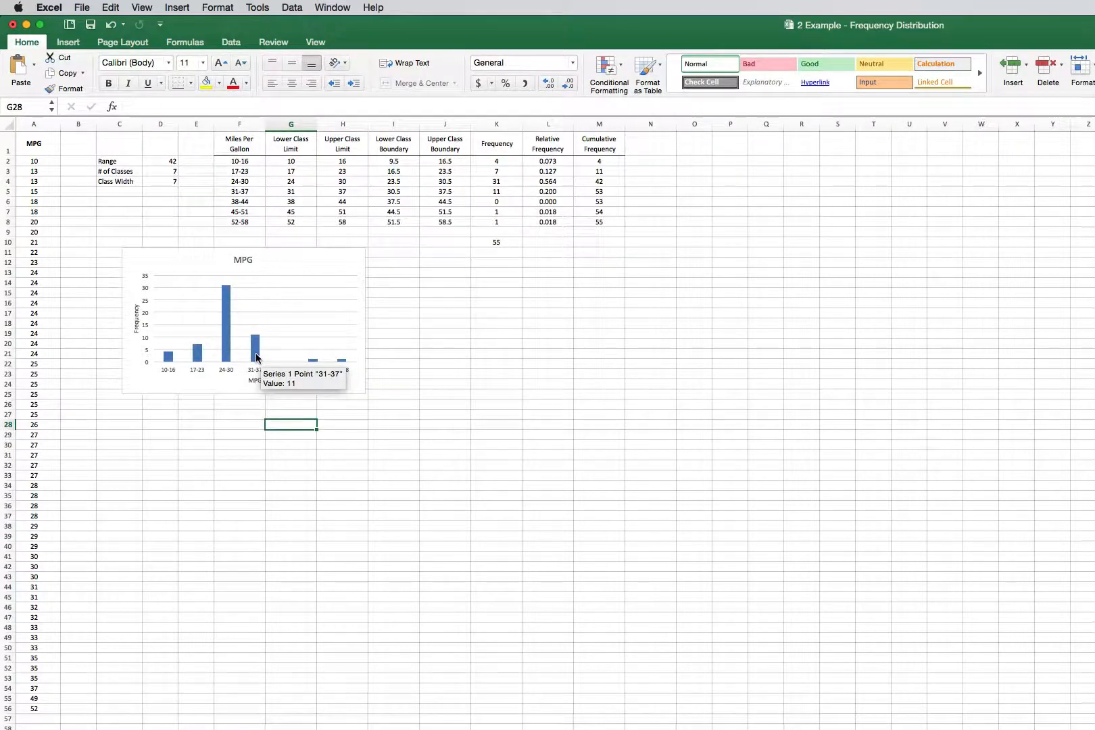
click(256, 356)
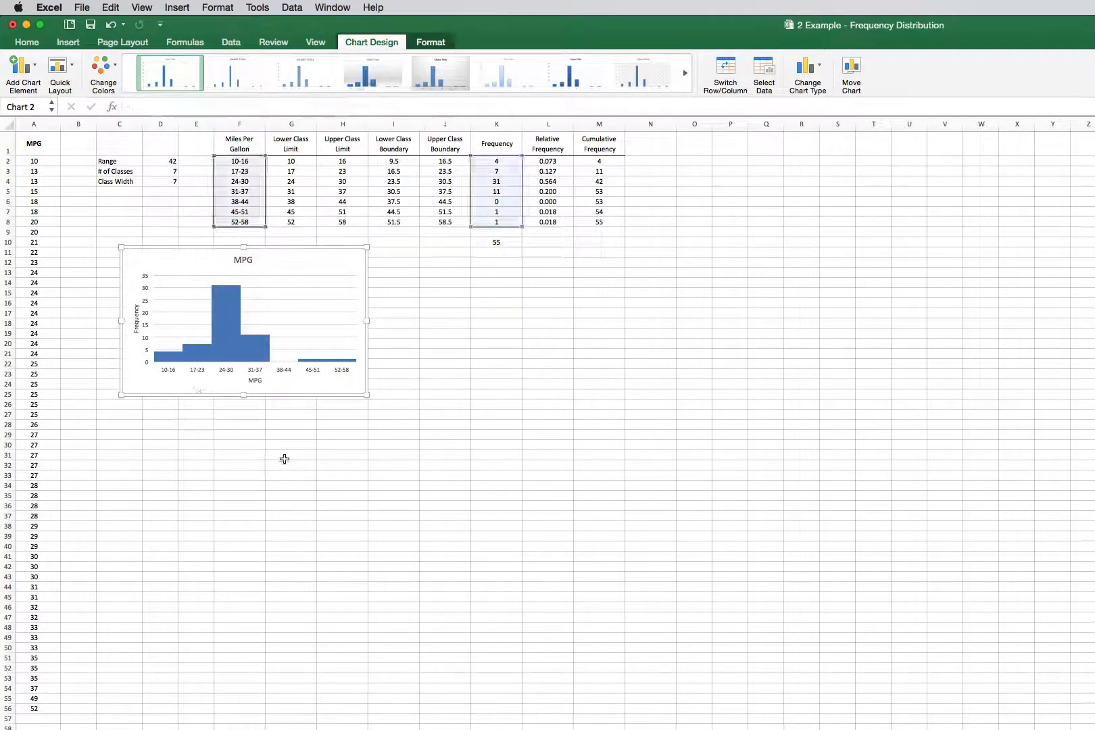
Apply the chart style with a gray gradient background and white value labels inside the columns to the MPG chart
click(201, 392)
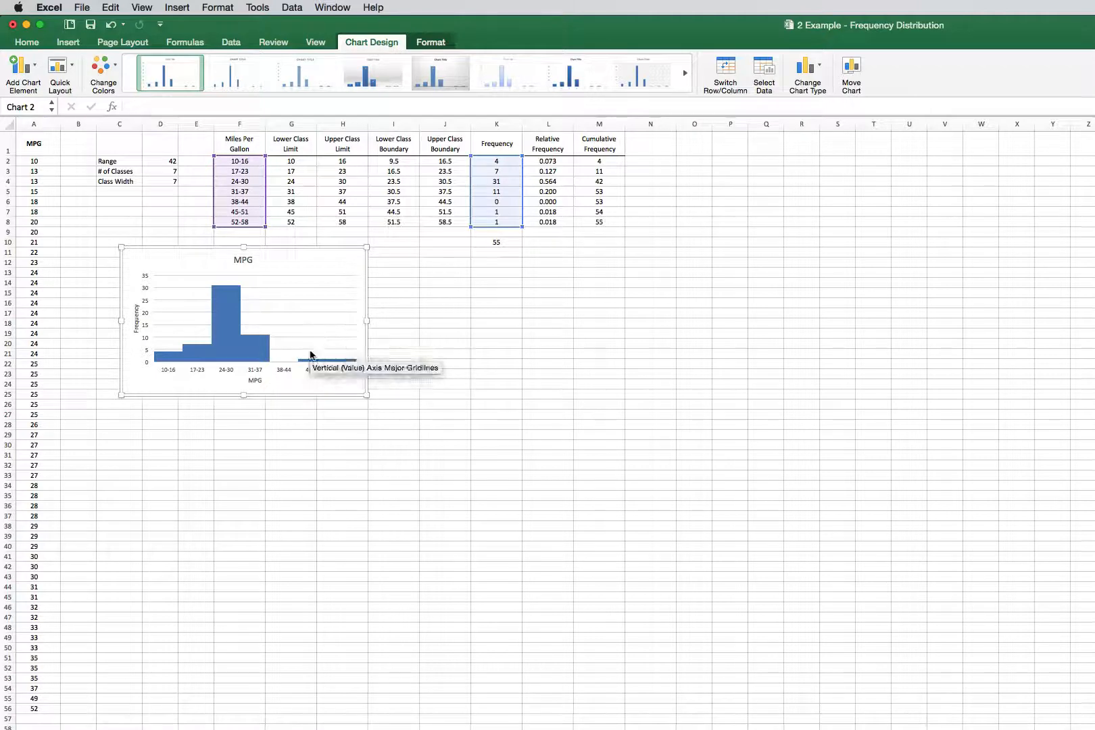
double_click(431, 42)
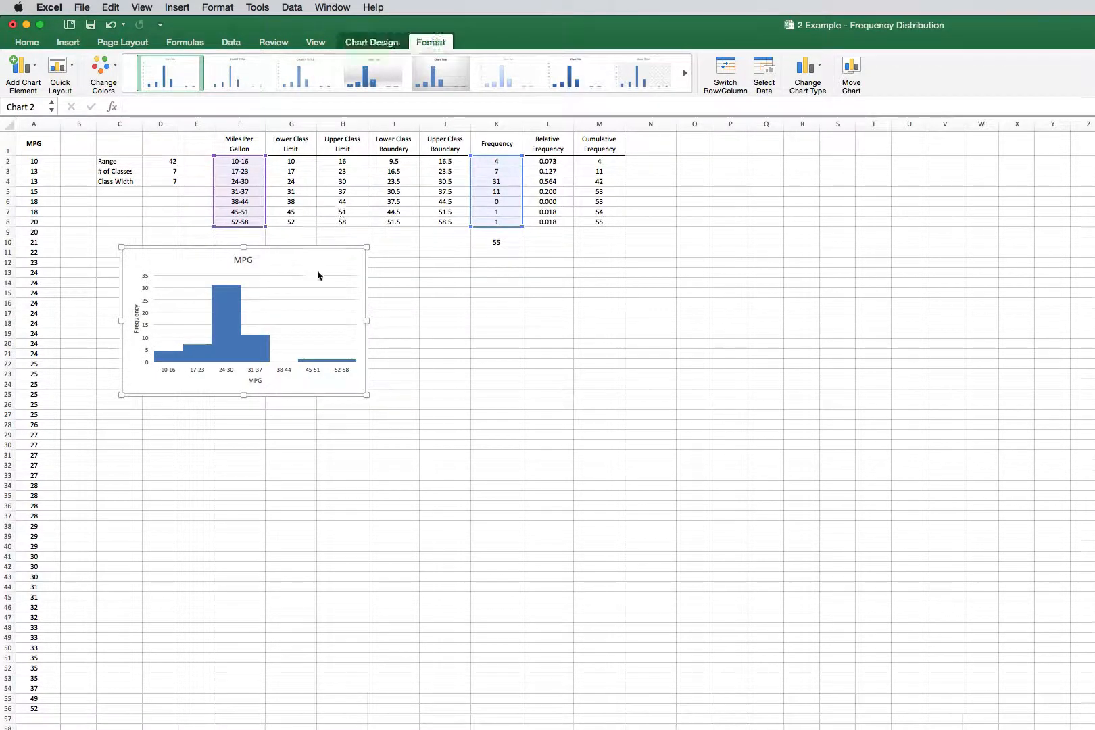
click(432, 41)
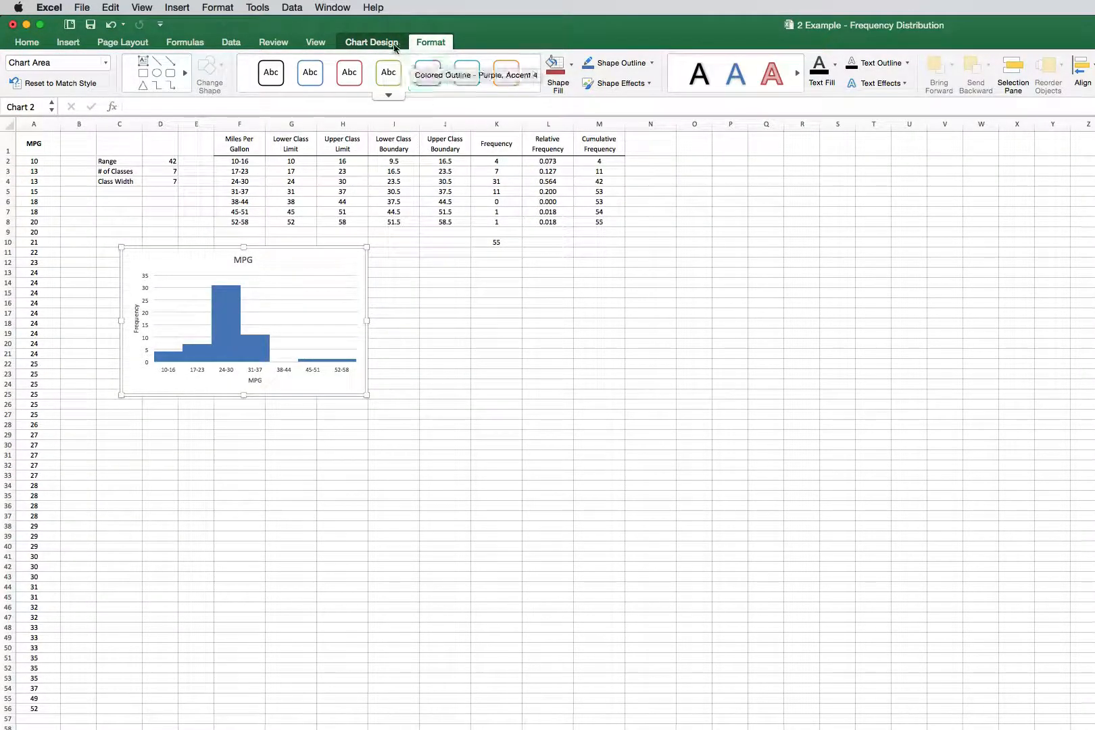
click(372, 43)
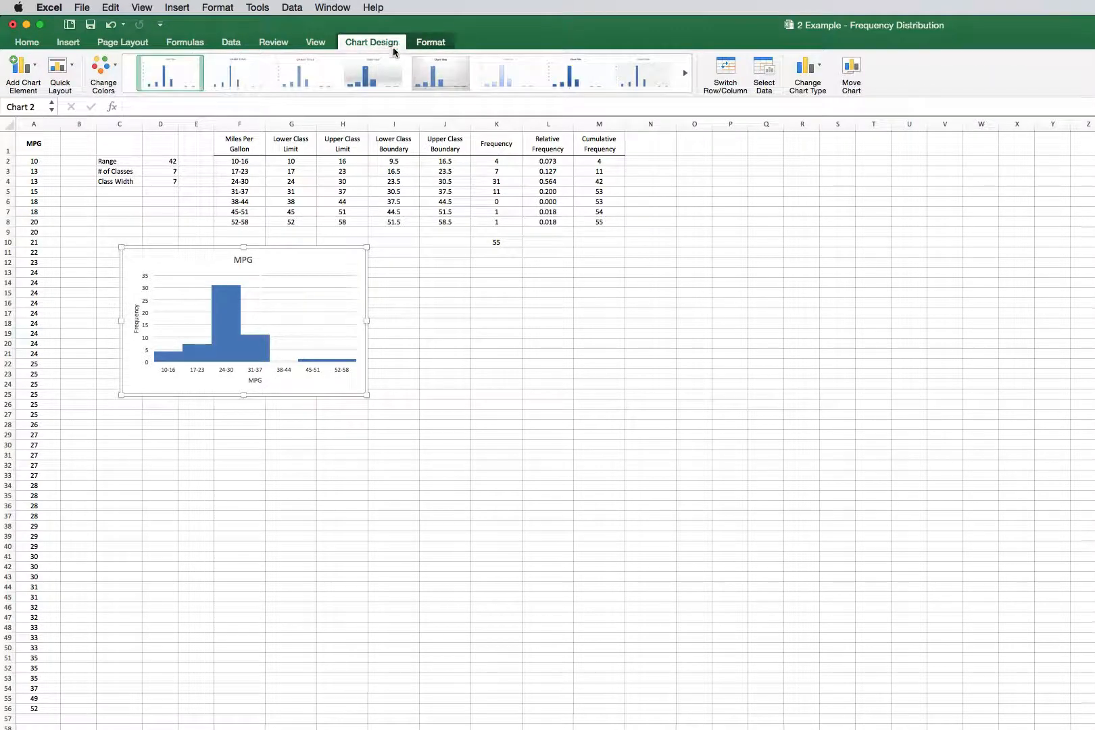
click(370, 78)
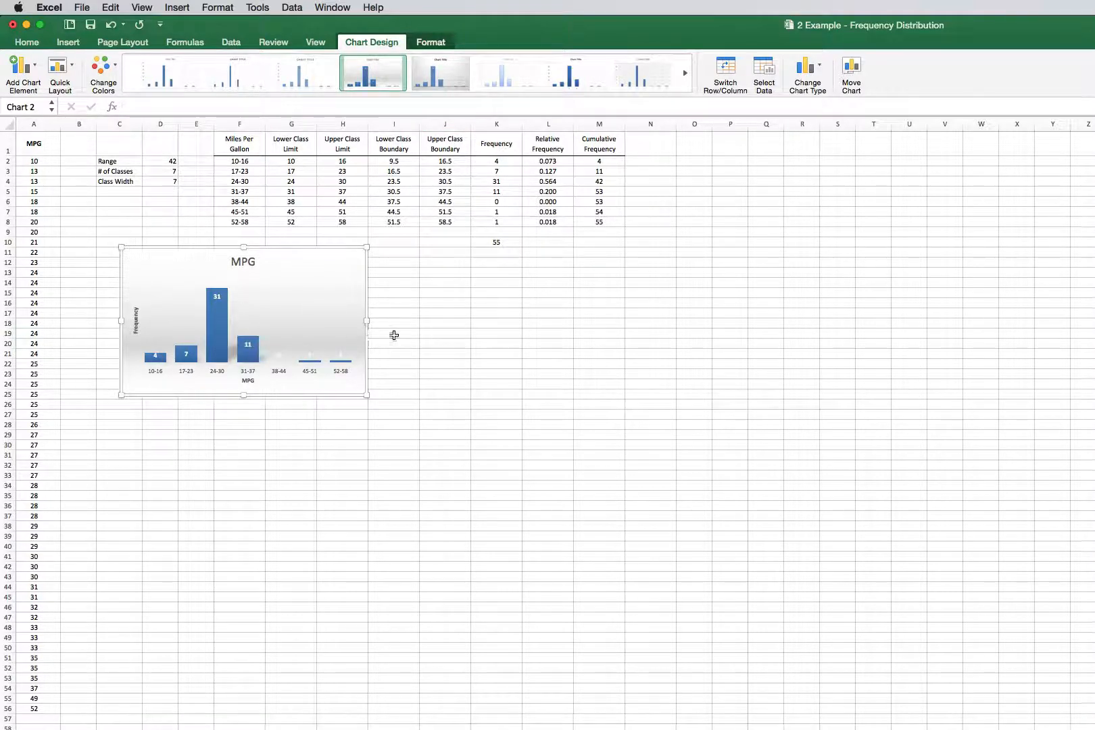
Close the gaps between the restyled chart's columns so adjacent bars touch, and deselect the chart
click(226, 341)
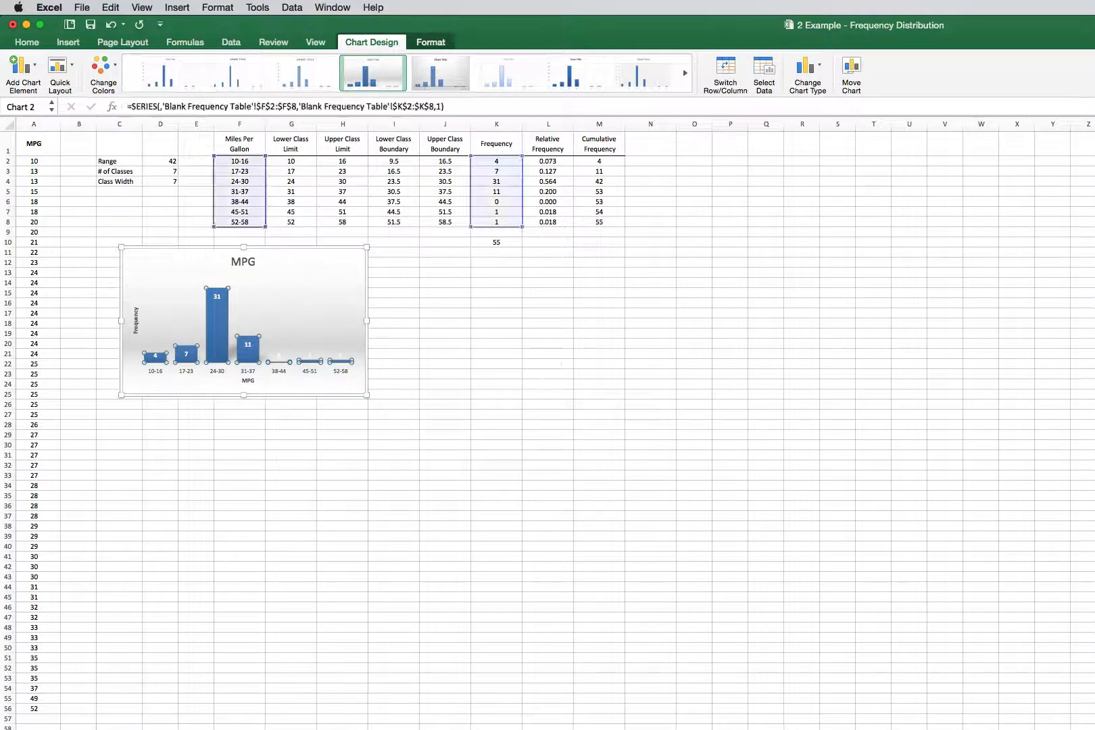
key(Return)
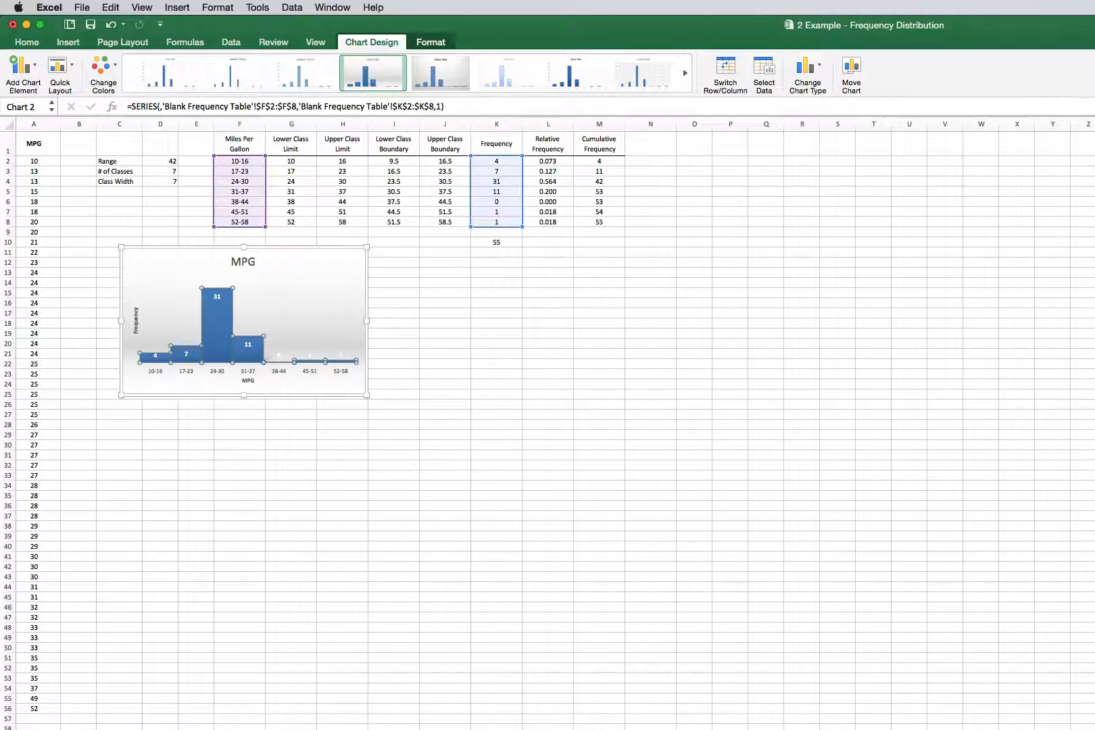
click(485, 315)
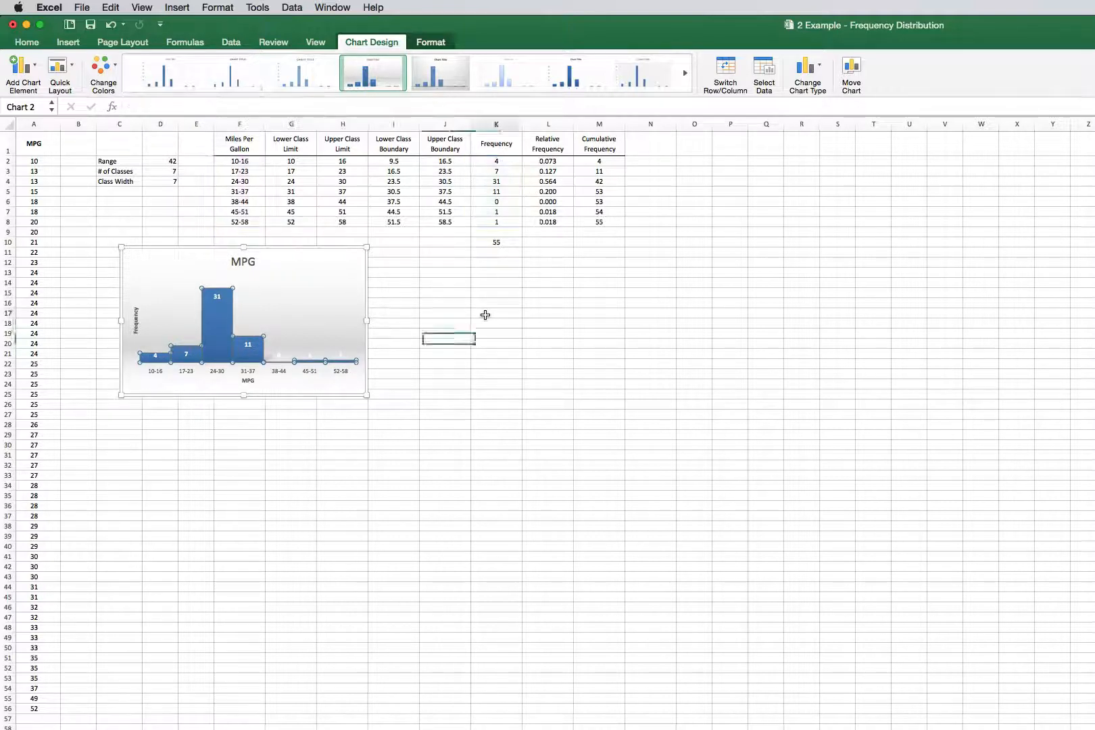